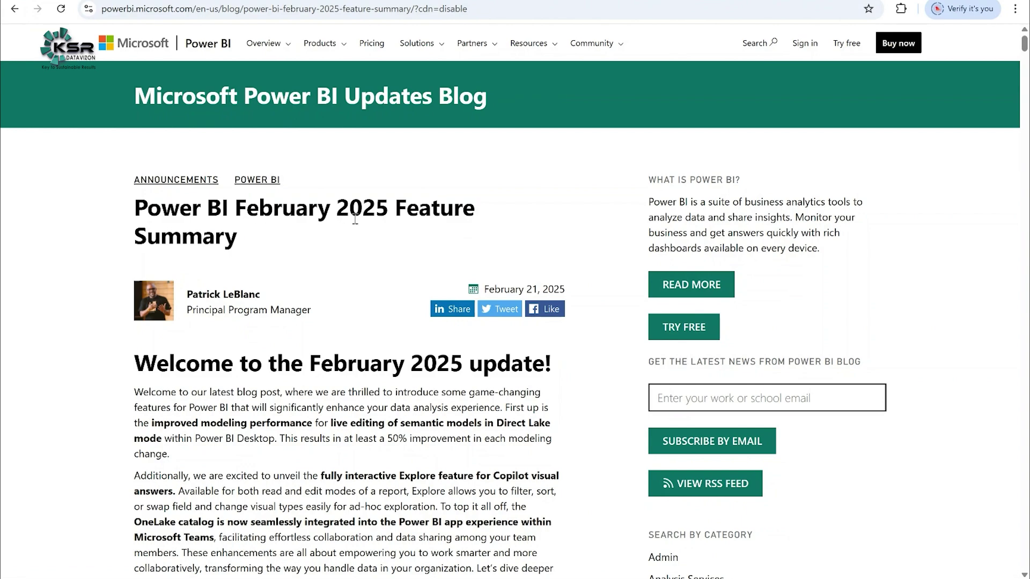
Scroll the blog post past the FabCon section to the February 2025 Contents list
{"action": "scroll", "coordinate": [356, 222], "scroll_direction": "down", "scroll_amount": 6}
{"action": "scroll", "coordinate": [367, 226], "scroll_direction": "down", "scroll_amount": 2}
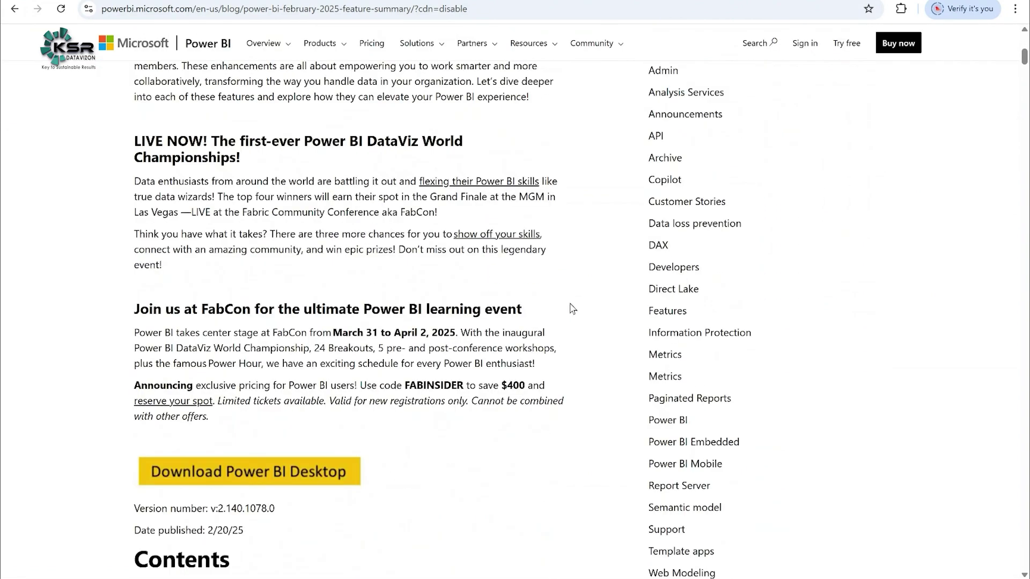
{"action": "scroll", "coordinate": [531, 468], "scroll_direction": "down", "scroll_amount": 1}
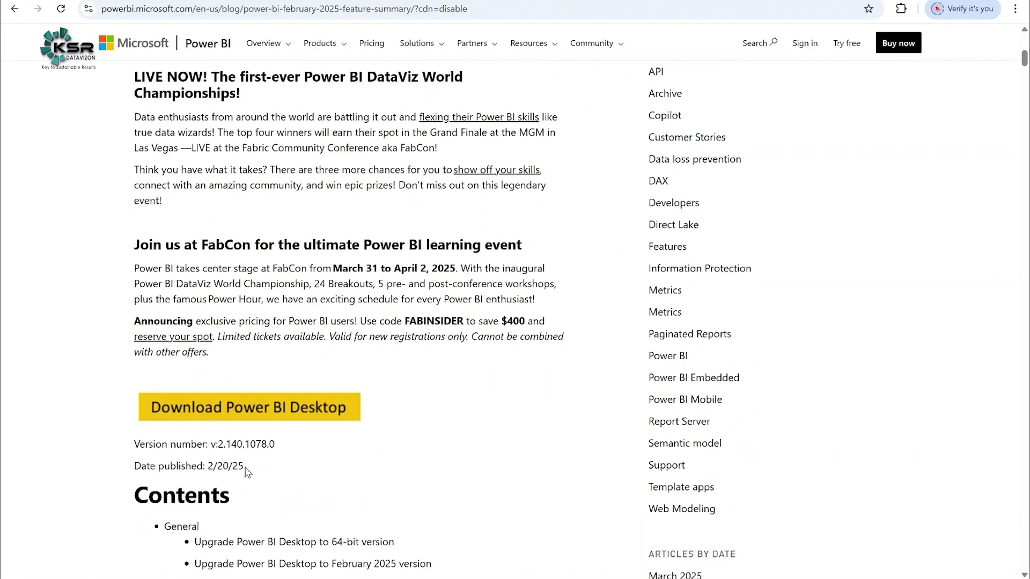
{"action": "scroll", "coordinate": [402, 336], "scroll_direction": "down", "scroll_amount": 5}
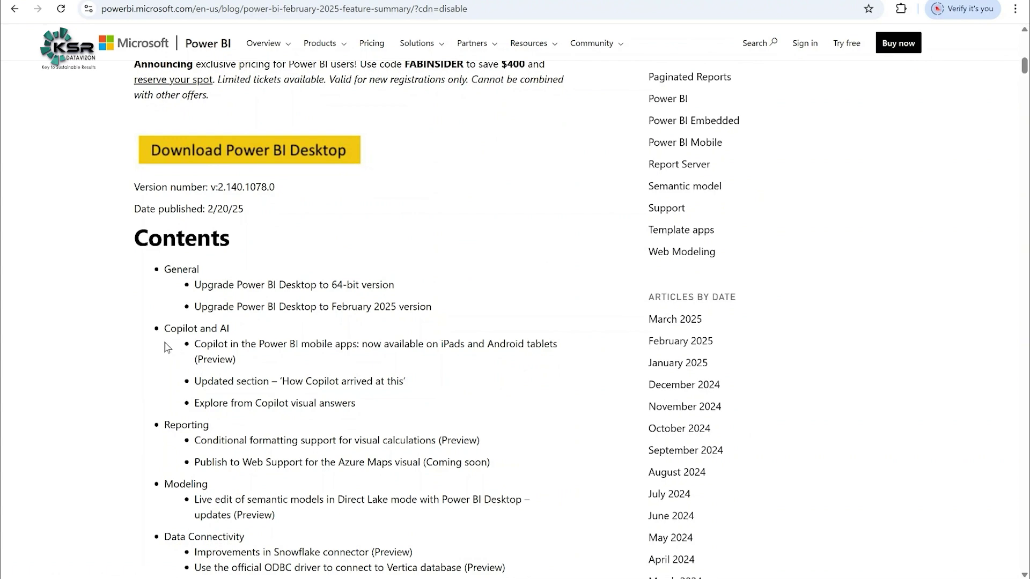
{"action": "scroll", "coordinate": [169, 370], "scroll_direction": "down", "scroll_amount": 2}
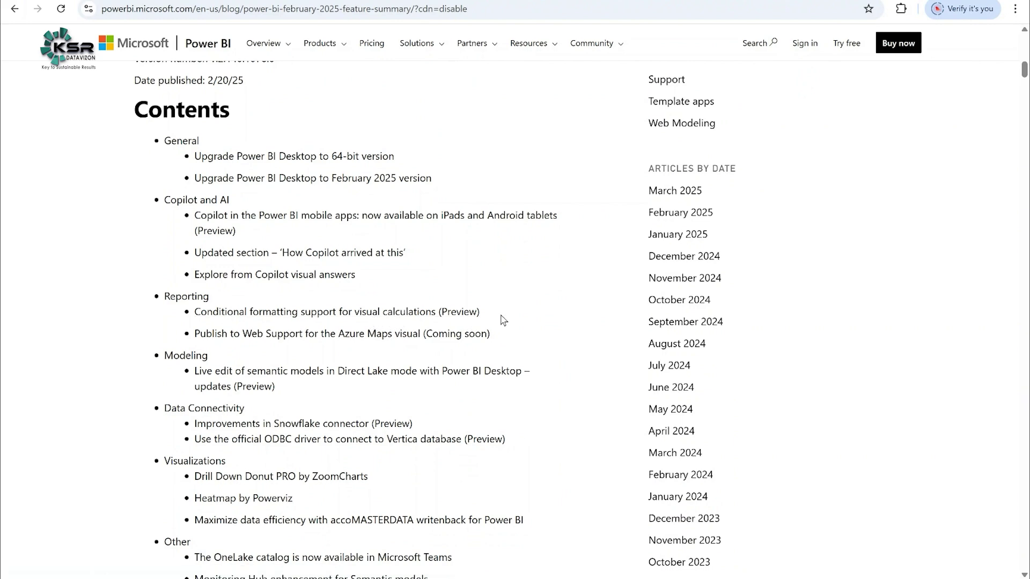
{"action": "scroll", "coordinate": [232, 314], "scroll_direction": "down", "scroll_amount": 1}
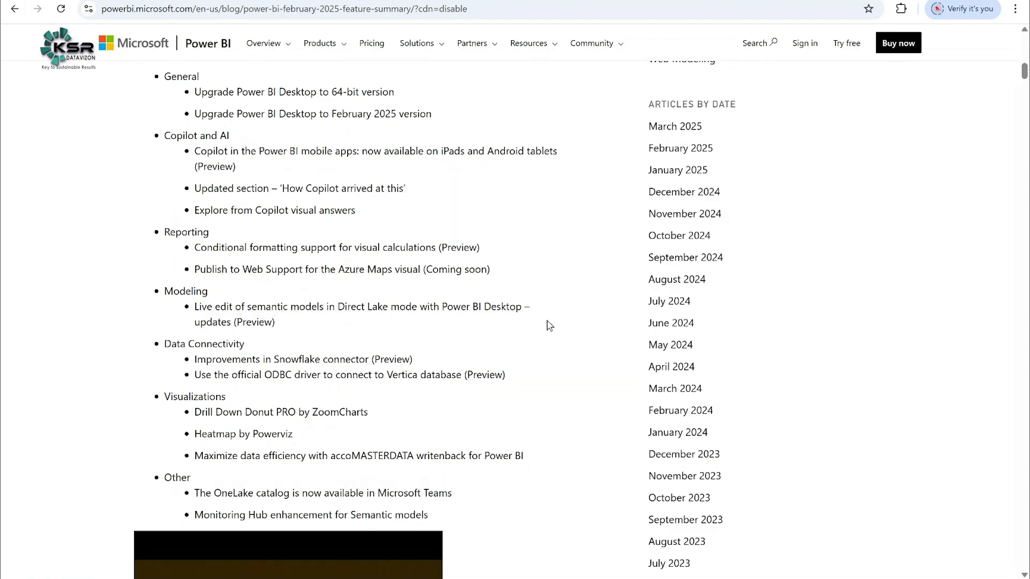
{"action": "scroll", "coordinate": [552, 322], "scroll_direction": "down", "scroll_amount": 2}
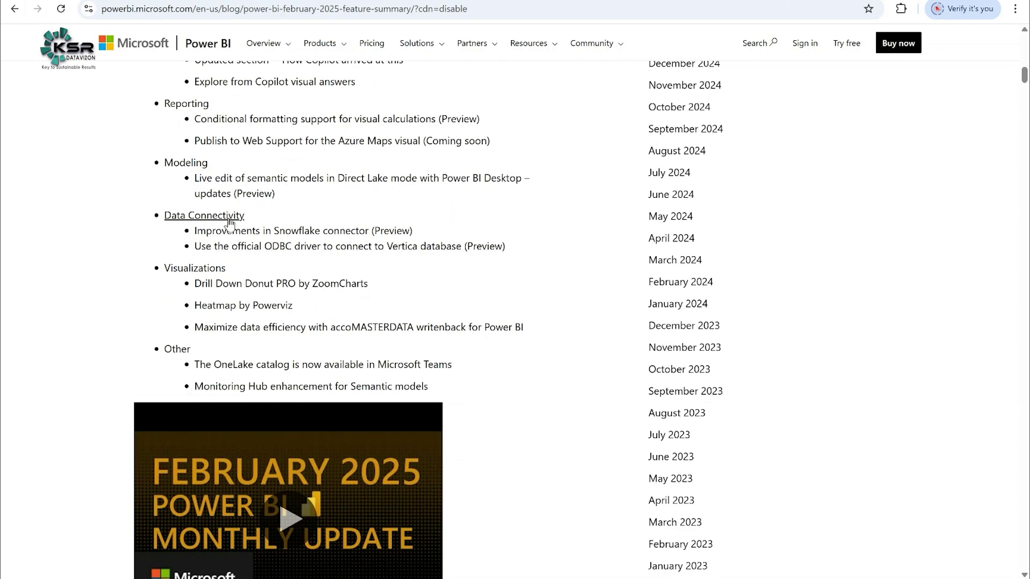
Scroll past the Copilot sections to the Reporting heading on conditional formatting for visual calculations
{"action": "scroll", "coordinate": [527, 278], "scroll_direction": "down", "scroll_amount": 8}
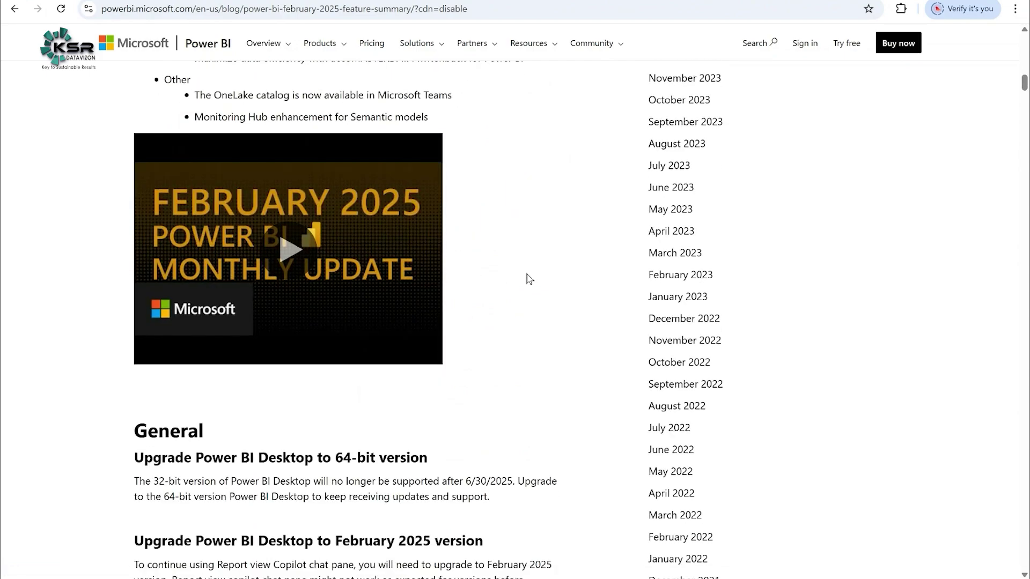
{"action": "scroll", "coordinate": [527, 278], "scroll_direction": "down", "scroll_amount": 2}
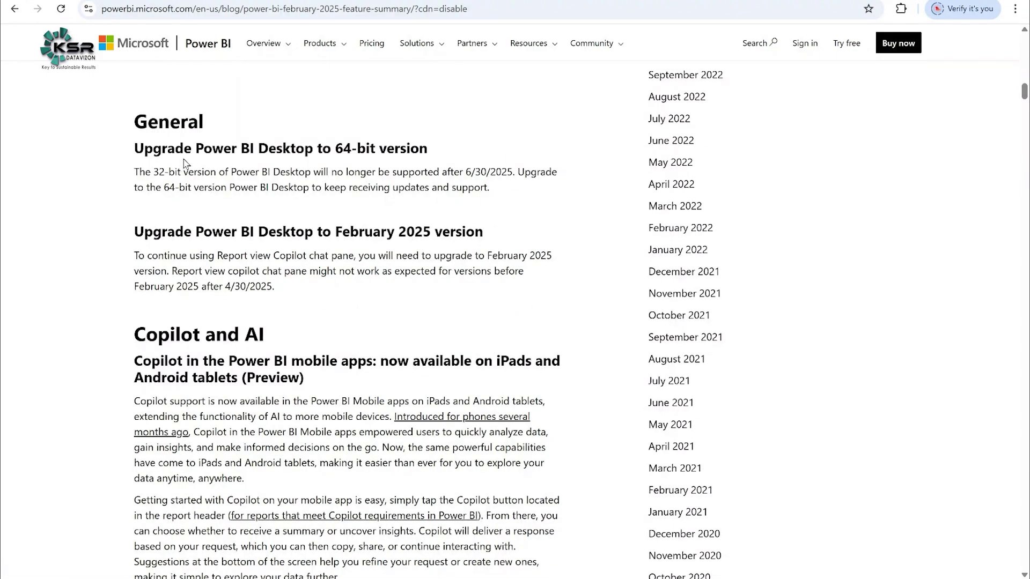
{"action": "scroll", "coordinate": [289, 228], "scroll_direction": "down", "scroll_amount": 4}
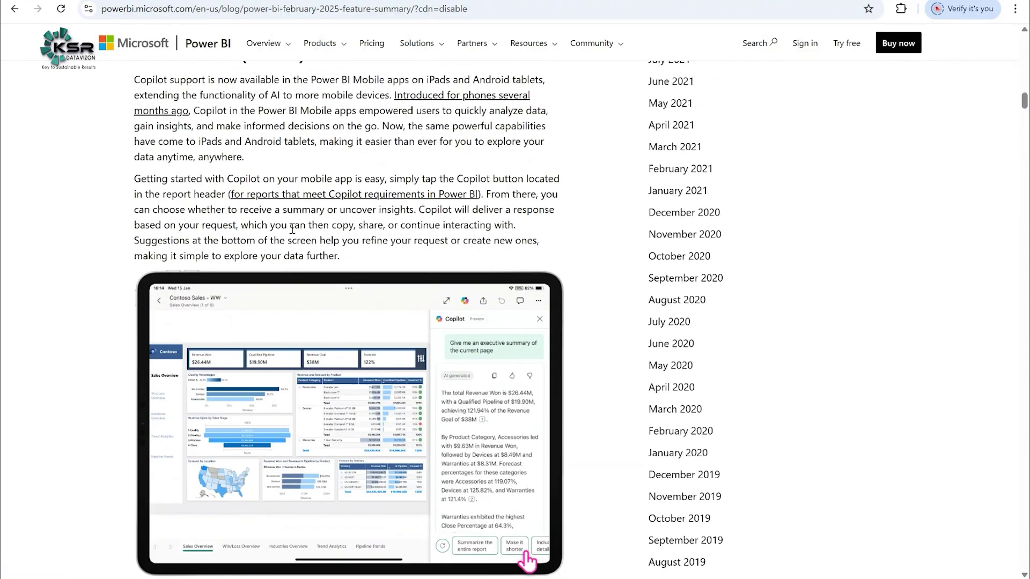
{"action": "scroll", "coordinate": [384, 248], "scroll_direction": "down", "scroll_amount": 5}
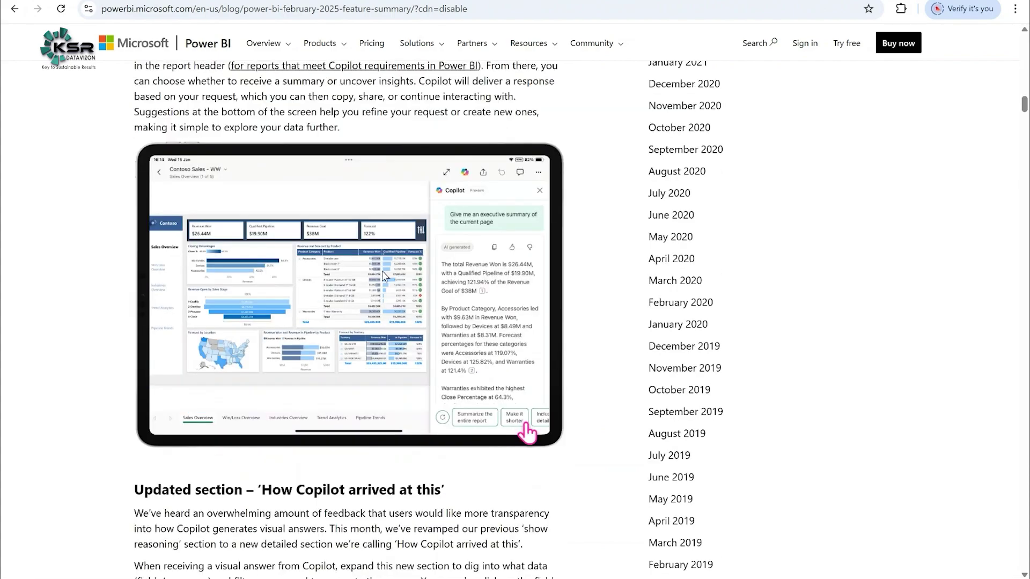
{"action": "scroll", "coordinate": [417, 303], "scroll_direction": "down", "scroll_amount": 10}
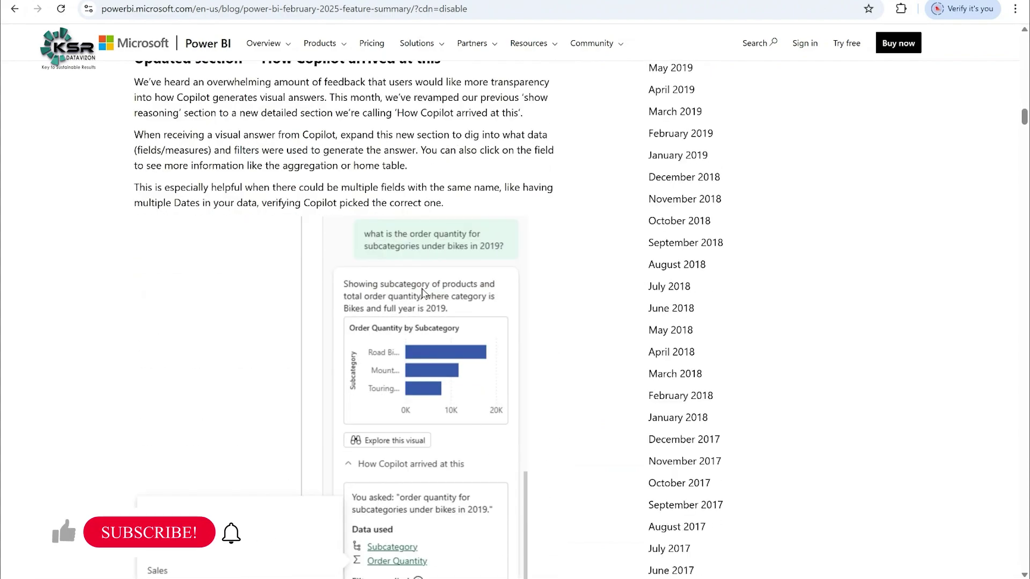
{"action": "scroll", "coordinate": [423, 294], "scroll_direction": "down", "scroll_amount": 7}
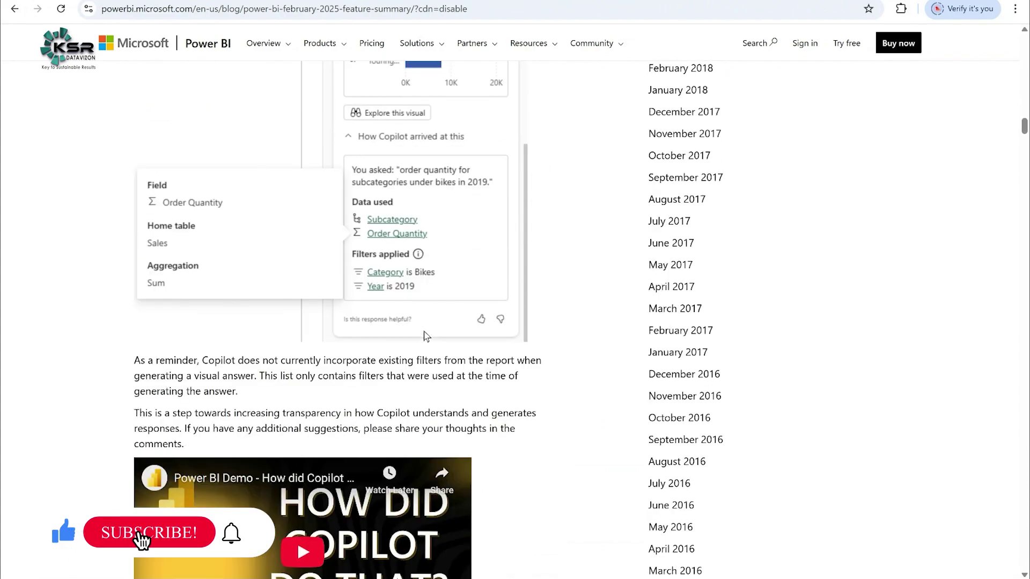
{"action": "scroll", "coordinate": [550, 314], "scroll_direction": "down", "scroll_amount": 2}
{"action": "scroll", "coordinate": [550, 314], "scroll_direction": "down", "scroll_amount": 1}
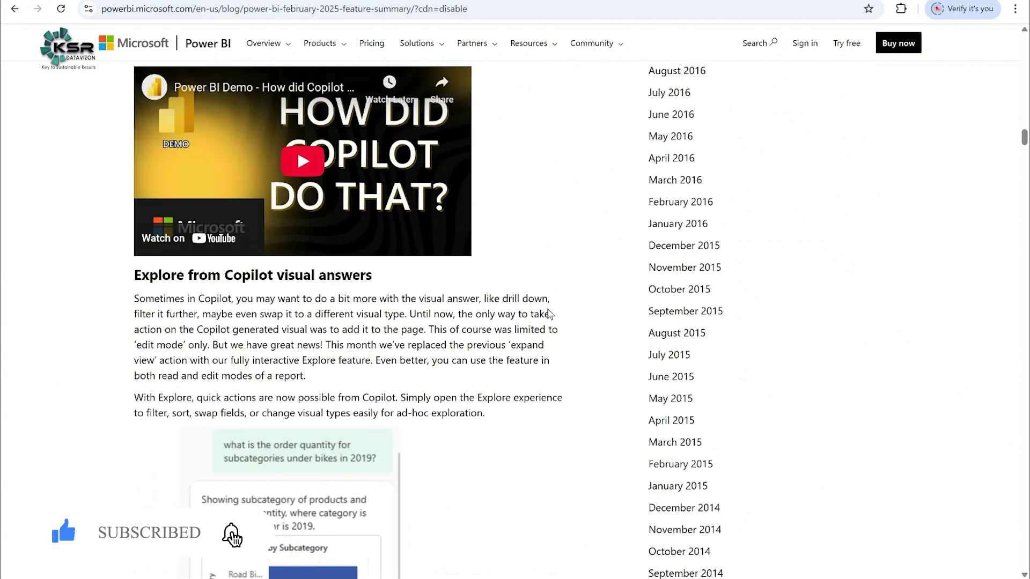
{"action": "scroll", "coordinate": [307, 305], "scroll_direction": "down", "scroll_amount": 3}
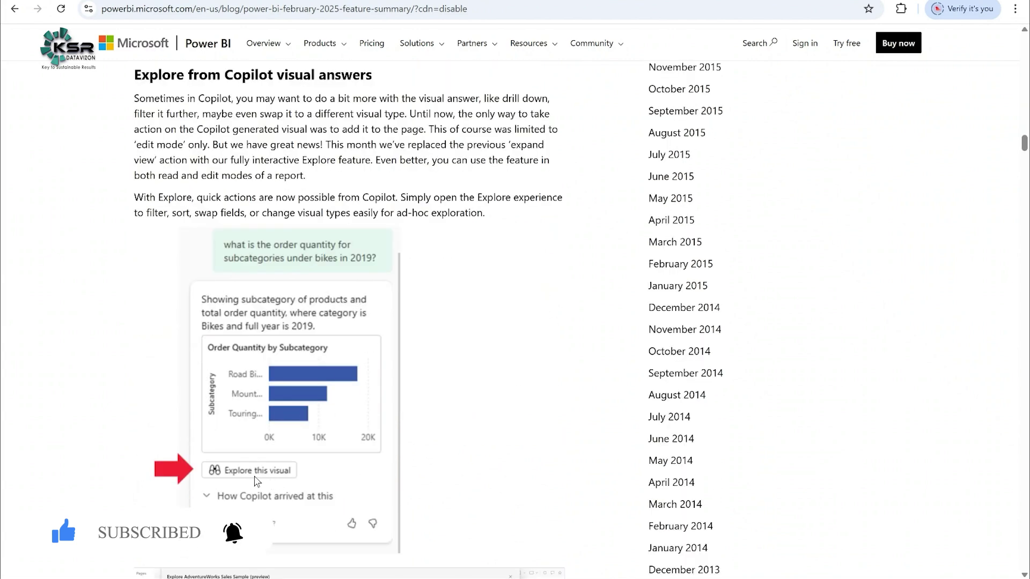
{"action": "scroll", "coordinate": [457, 340], "scroll_direction": "down", "scroll_amount": 11}
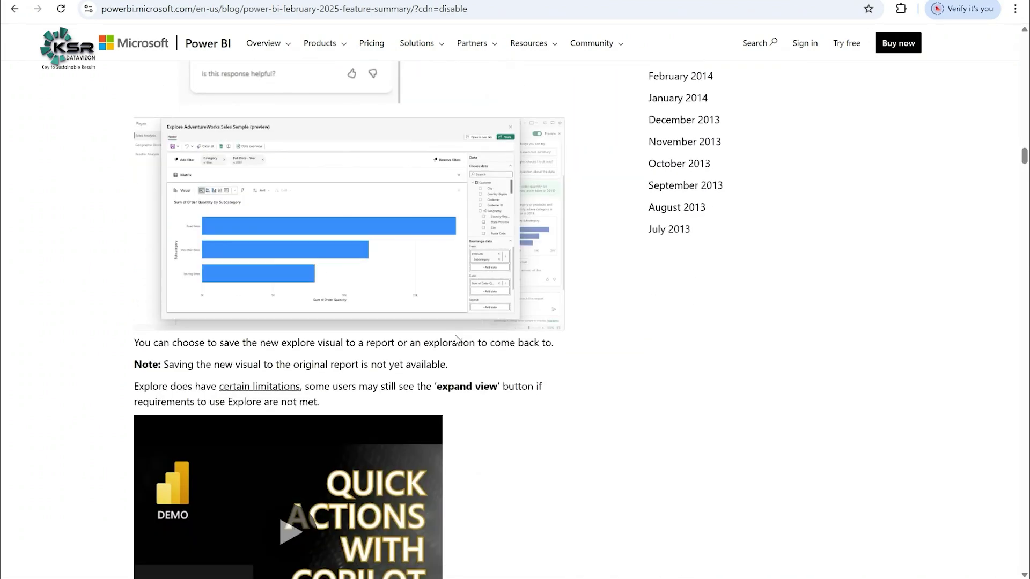
{"action": "scroll", "coordinate": [458, 340], "scroll_direction": "down", "scroll_amount": 2}
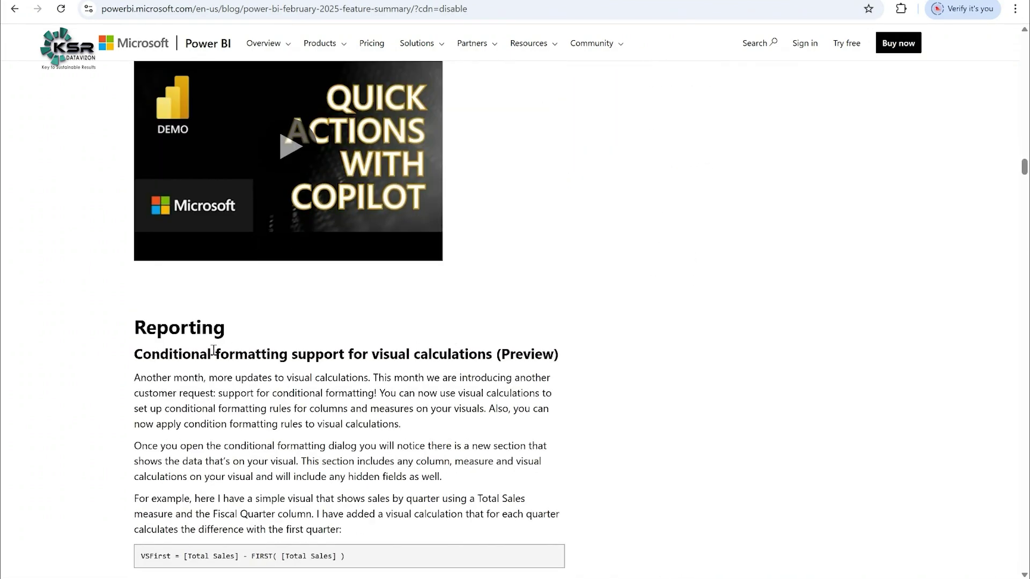
{"action": "scroll", "coordinate": [163, 355], "scroll_direction": "down", "scroll_amount": 1}
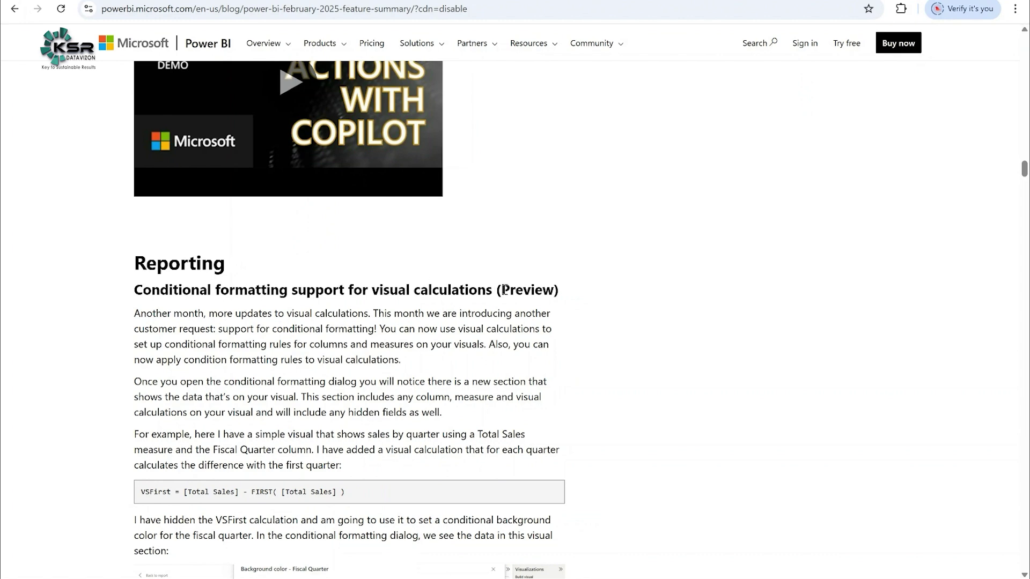
Switch from Chrome to the Global Bike Report window in Power BI Desktop
{"action": "scroll", "coordinate": [590, 295], "scroll_direction": "down", "scroll_amount": 1}
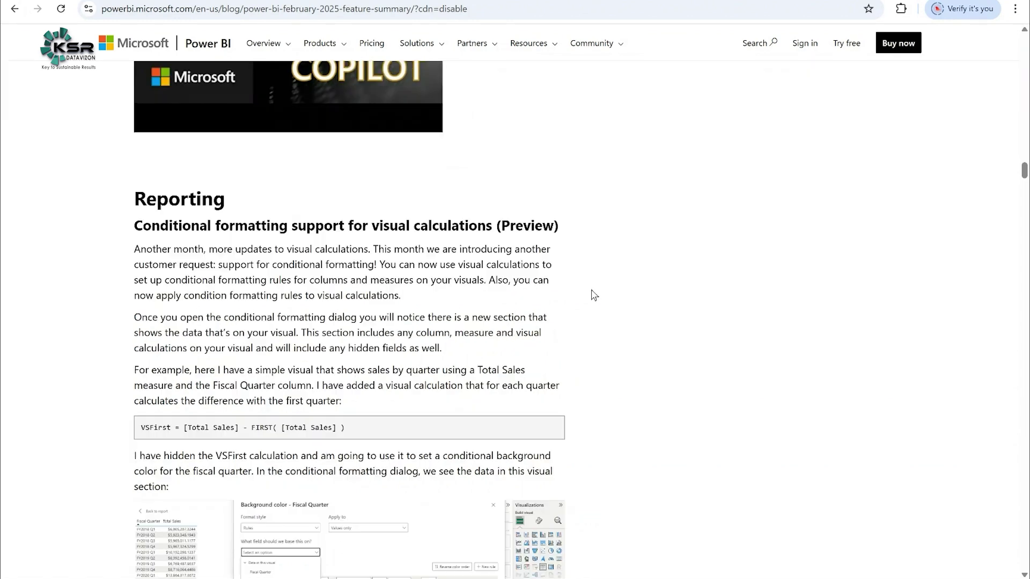
{"action": "scroll", "coordinate": [579, 299], "scroll_direction": "up", "scroll_amount": 1}
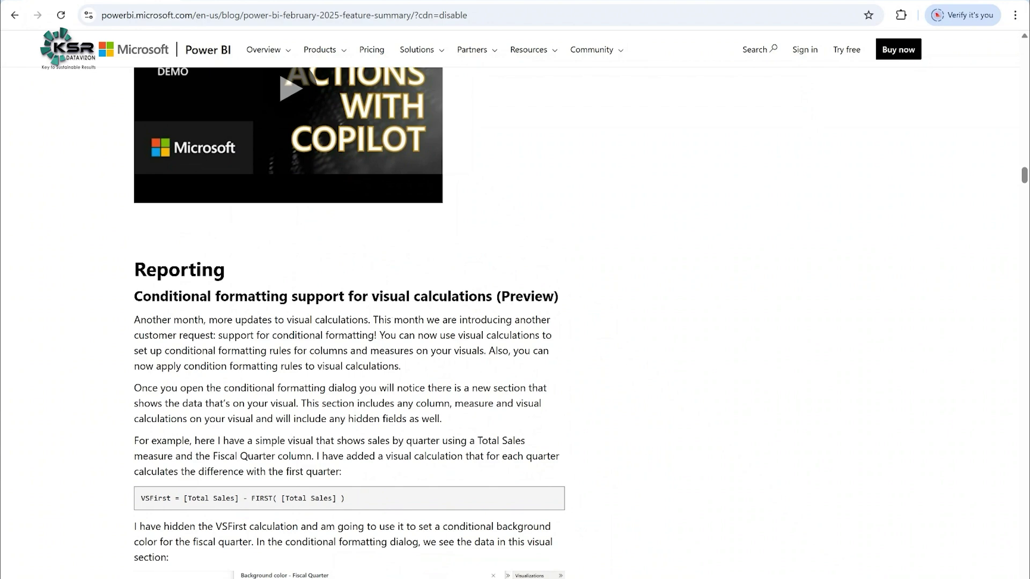
{"action": "left_click", "coordinate": [630, 539]}
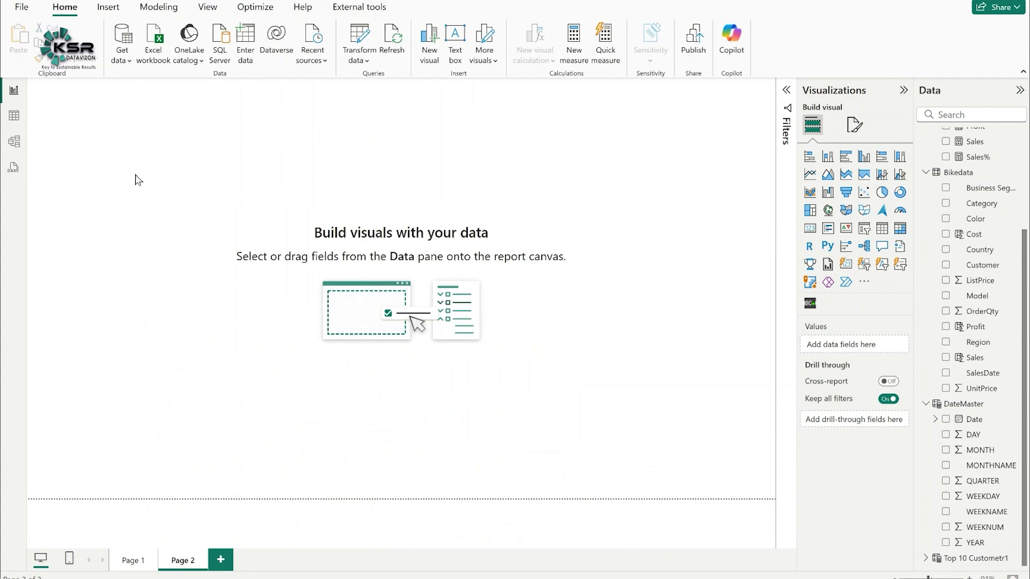
Open the Options dialog via File > Options and settings
{"action": "left_click", "coordinate": [22, 8]}
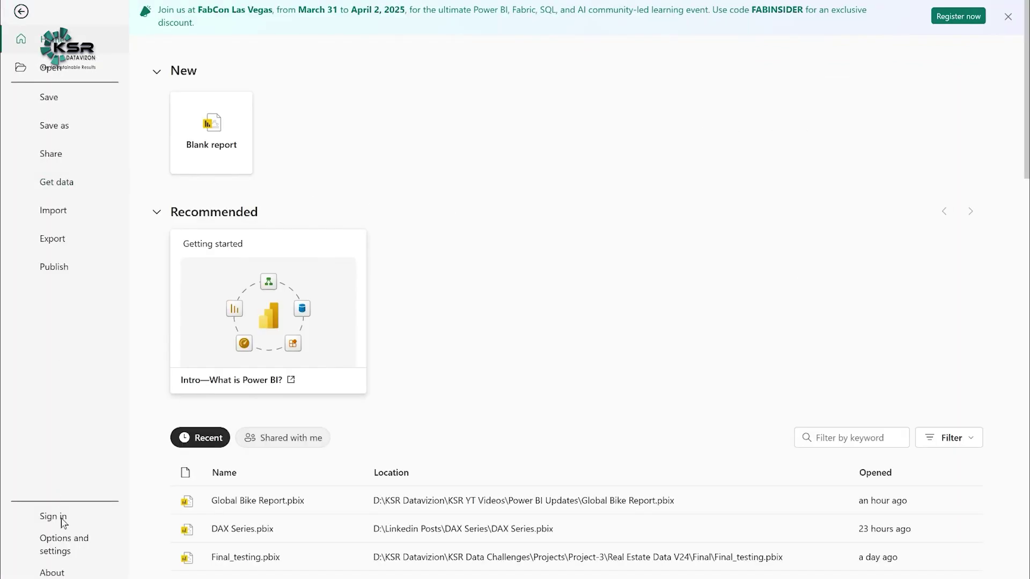
{"action": "left_click", "coordinate": [62, 548]}
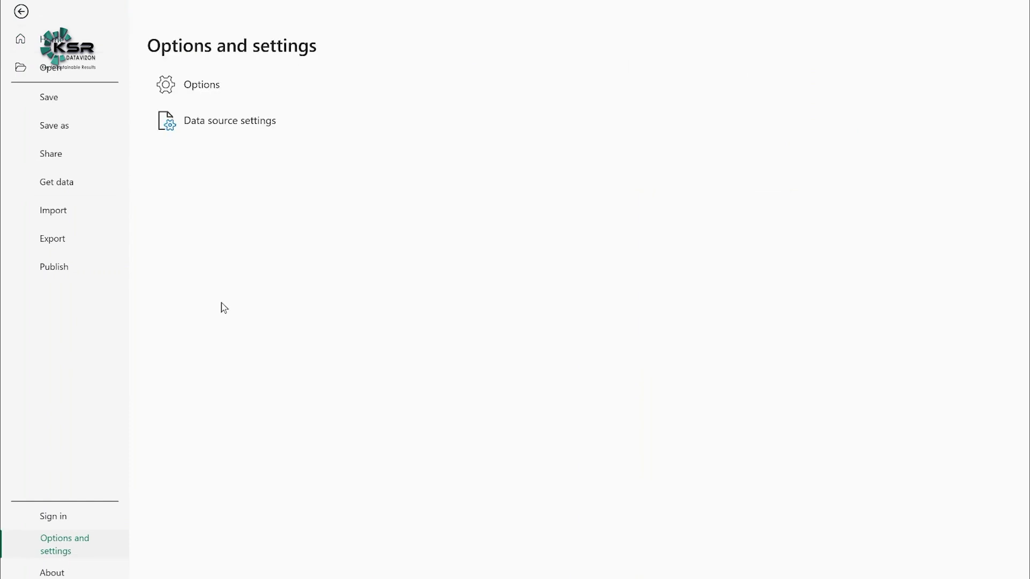
{"action": "key", "text": "Escape"}
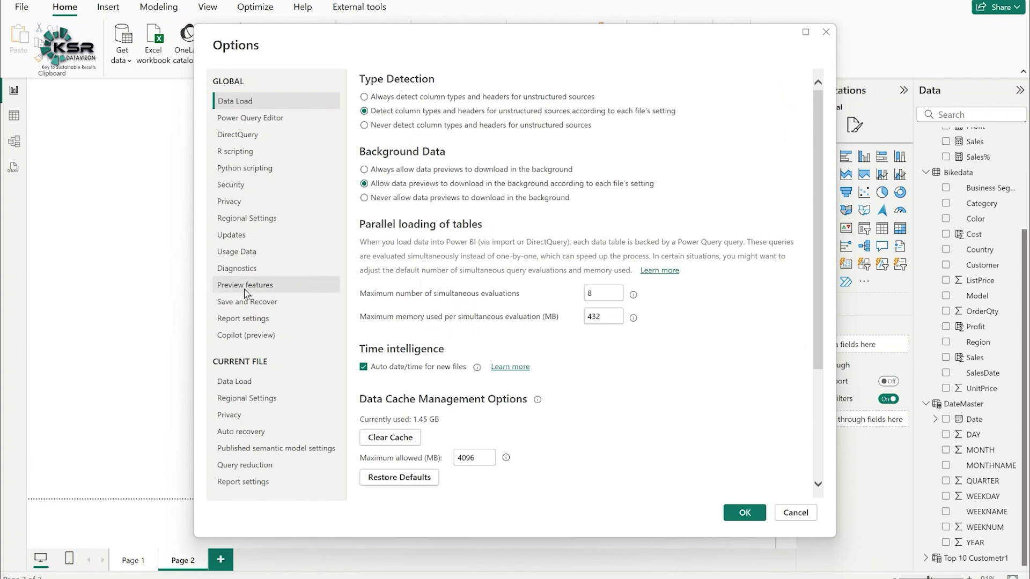
Confirm Visual calculations is ticked under Preview features, then close Options with OK
{"action": "left_click", "coordinate": [273, 289]}
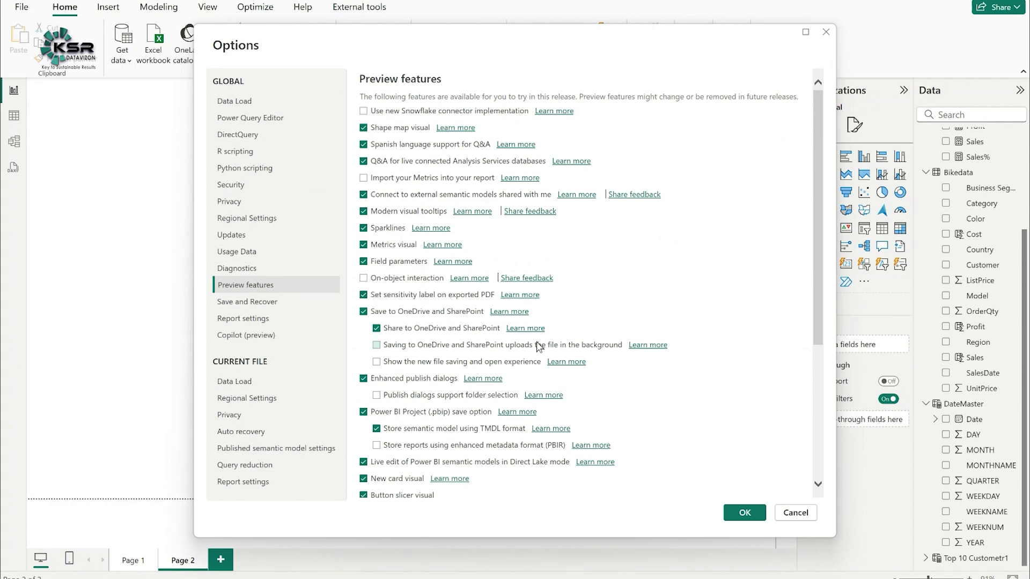
{"action": "scroll", "coordinate": [538, 346], "scroll_direction": "down", "scroll_amount": 5}
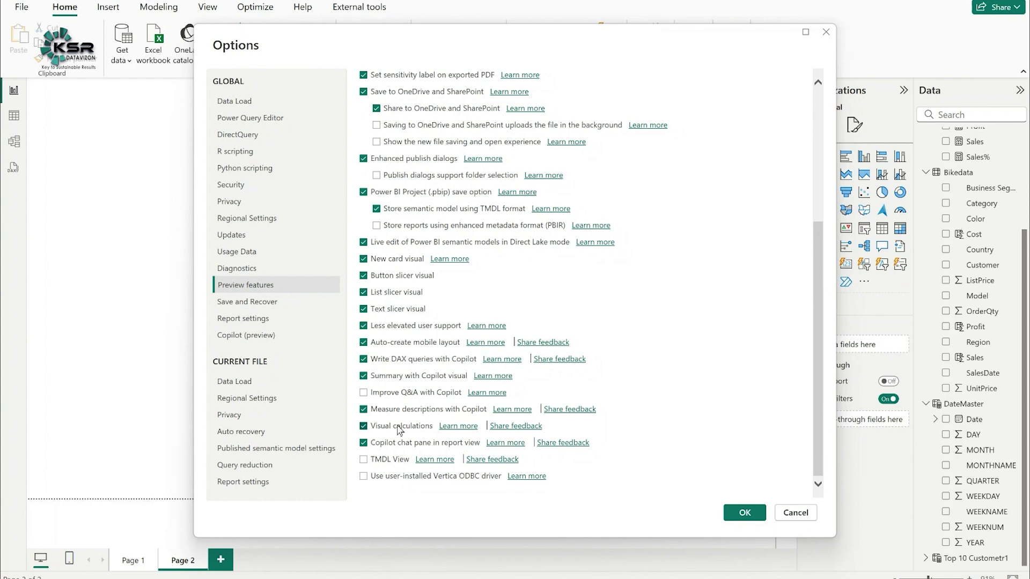
{"action": "left_click", "coordinate": [745, 513]}
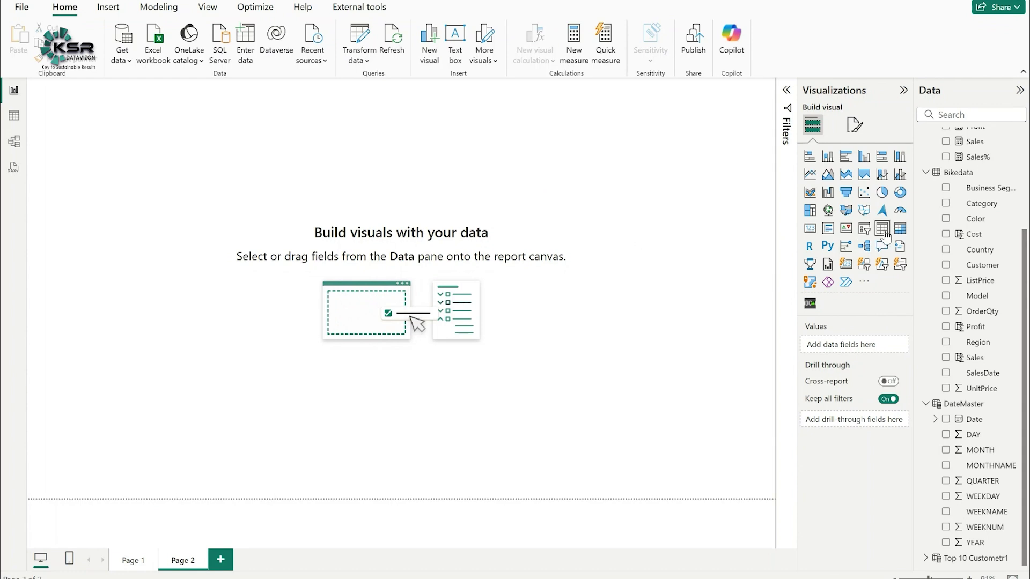
Place a table visual on Page 2, enlarge it, and add DateMaster MONTHNAME to it
{"action": "left_click_drag", "start_coordinate": [884, 236], "coordinate": [227, 200]}
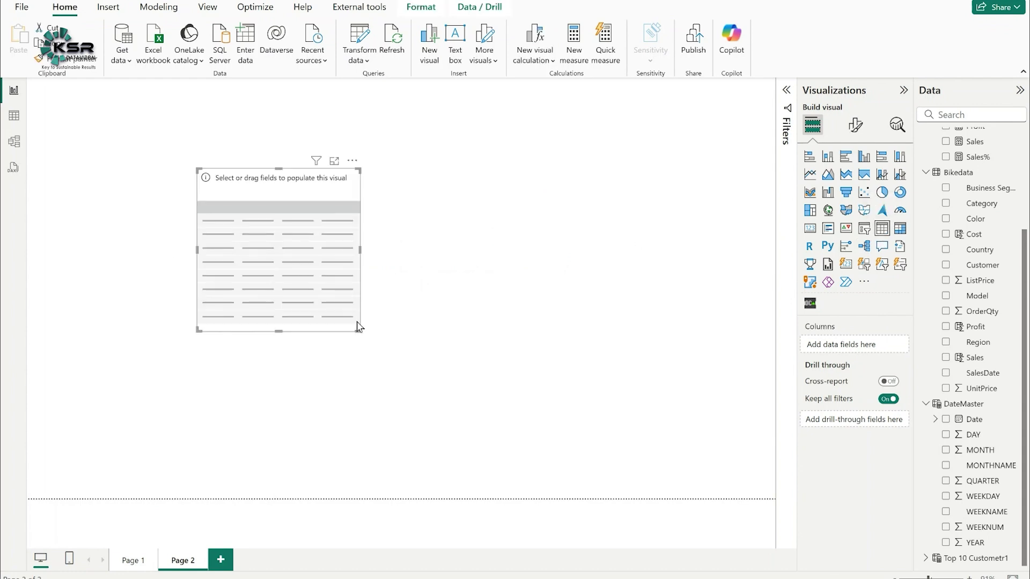
{"action": "left_click_drag", "start_coordinate": [360, 333], "coordinate": [462, 387]}
{"action": "left_click_drag", "start_coordinate": [405, 355], "coordinate": [422, 371]}
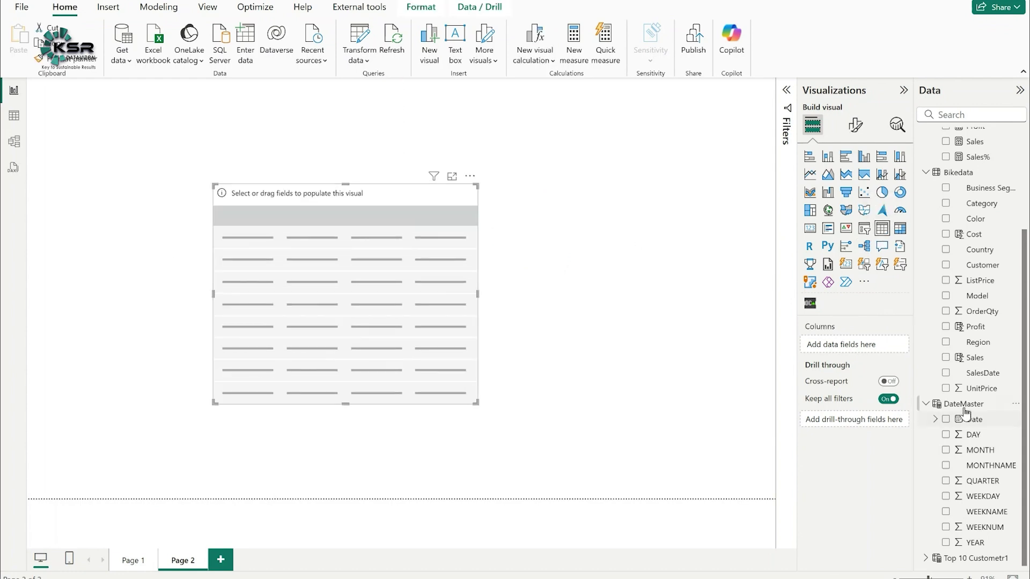
{"action": "scroll", "coordinate": [936, 287], "scroll_direction": "up", "scroll_amount": 3}
{"action": "left_click", "coordinate": [926, 136]}
{"action": "left_click", "coordinate": [926, 151]}
{"action": "left_click_drag", "start_coordinate": [981, 228], "coordinate": [407, 297]}
{"action": "left_click", "coordinate": [925, 167]}
Add the KeyMeasures Sales measure to the table and bring up the New visual calculation list
{"action": "left_click", "coordinate": [926, 152]}
{"action": "left_click", "coordinate": [925, 152]}
{"action": "left_click", "coordinate": [926, 136]}
{"action": "left_click_drag", "start_coordinate": [975, 274], "coordinate": [436, 281]}
{"action": "left_click_drag", "start_coordinate": [476, 402], "coordinate": [451, 395]}
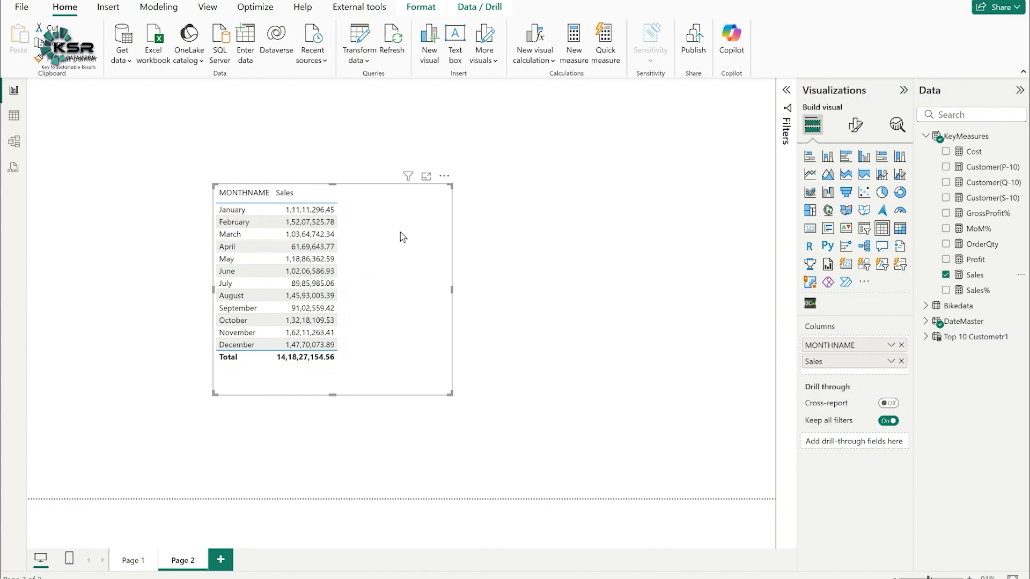
{"action": "left_click", "coordinate": [444, 179]}
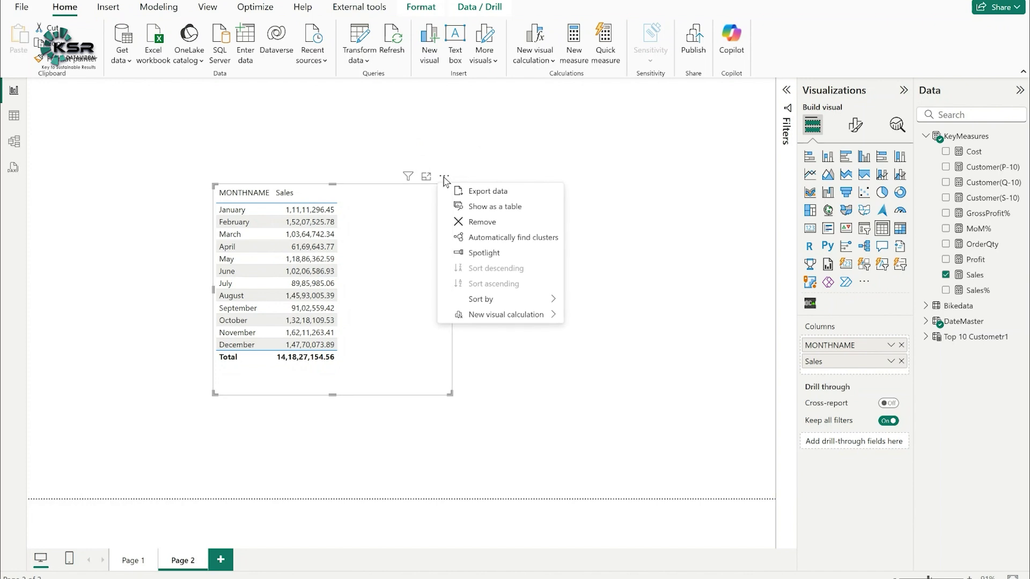
{"action": "mouse_move", "coordinate": [491, 316]}
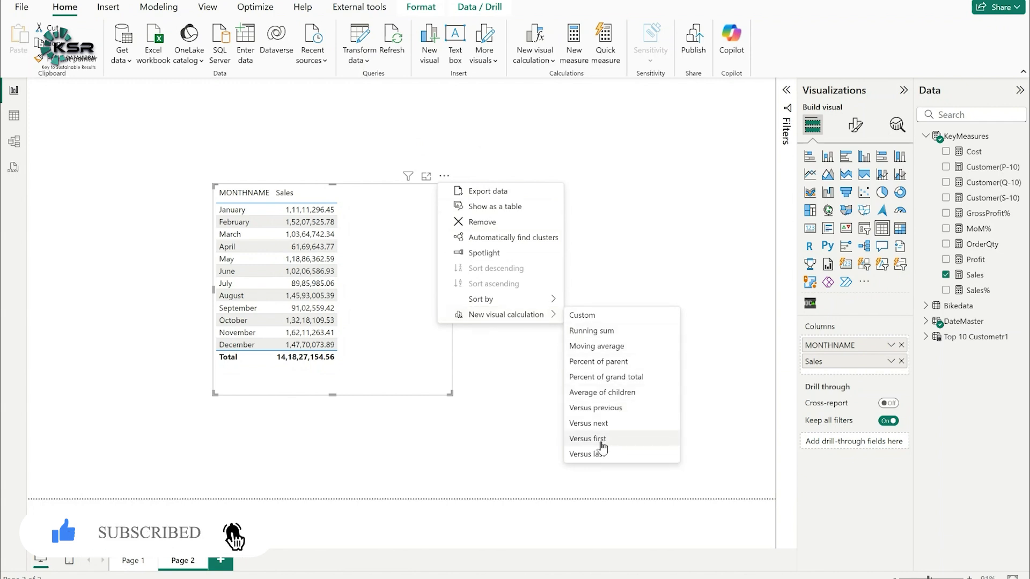
Add a Versus first calculation with the formula DIVIDE([Sales] - FIRST([Sales]),[Sales])
{"action": "left_click", "coordinate": [603, 439]}
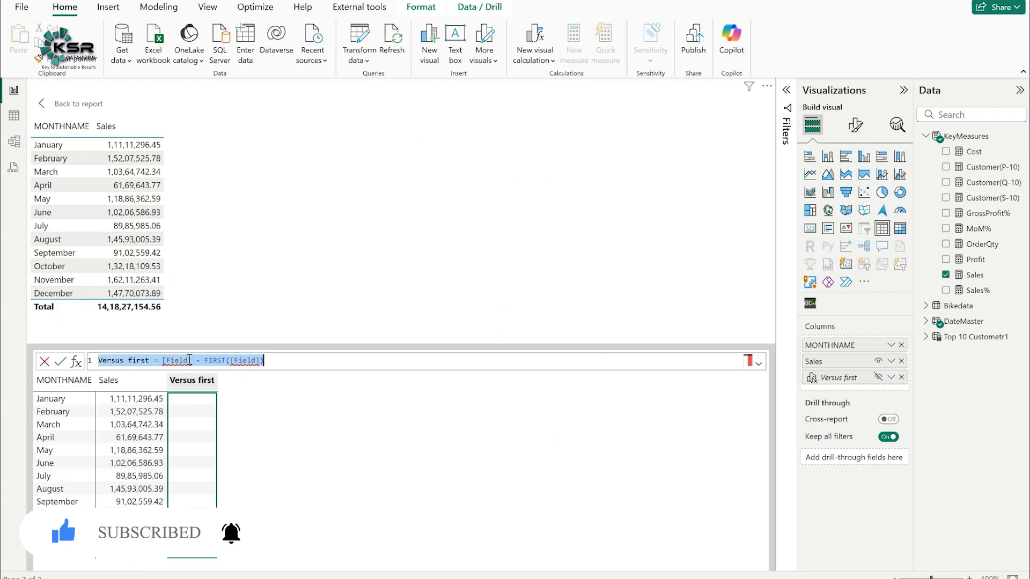
{"action": "left_click", "coordinate": [193, 360]}
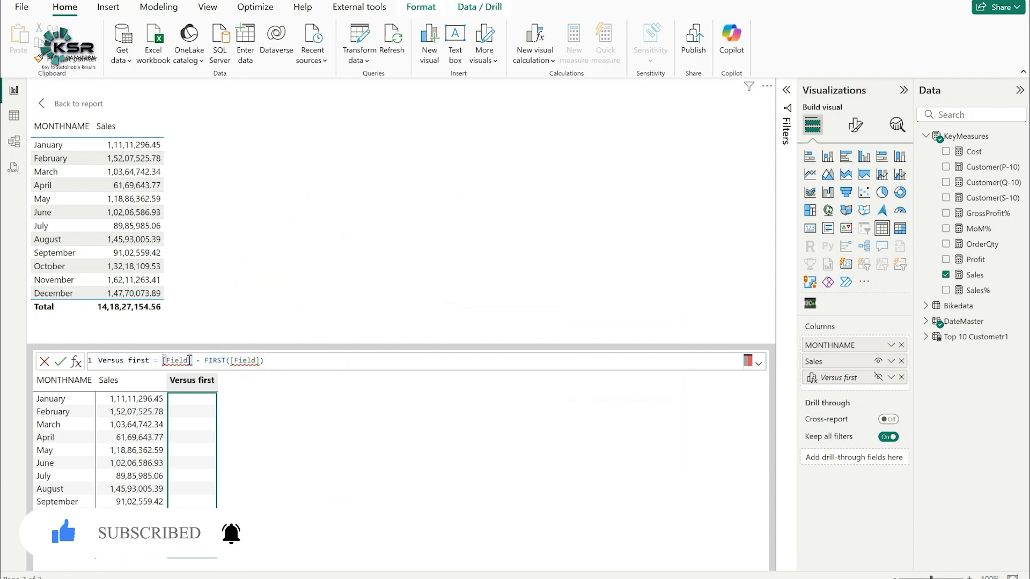
{"action": "left_click_drag", "start_coordinate": [192, 360], "coordinate": [163, 360]}
{"action": "type", "text": "DIVIDE(sales"}
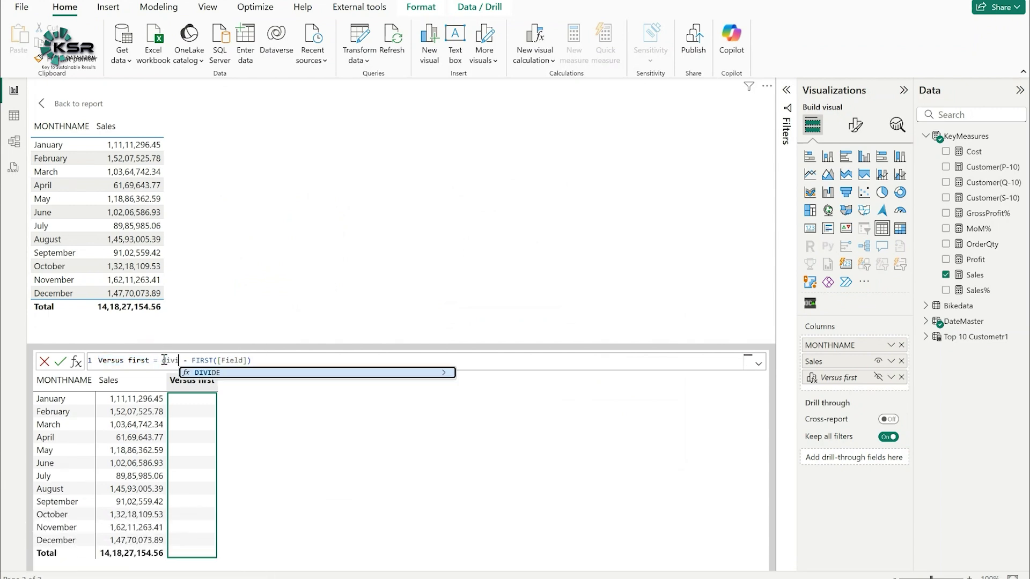
{"action": "key", "text": "Tab"}
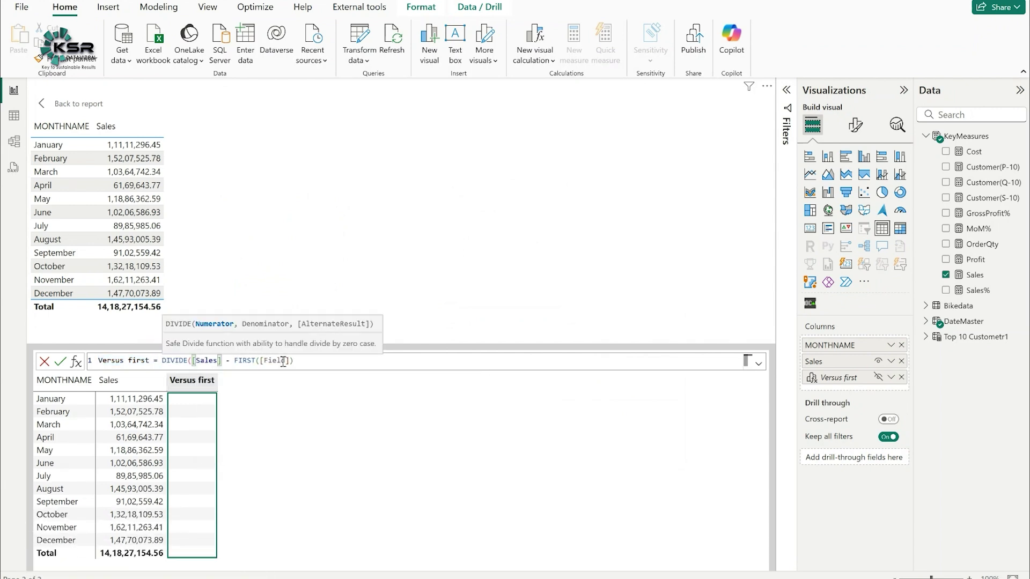
{"action": "left_click_drag", "start_coordinate": [289, 361], "coordinate": [266, 361]}
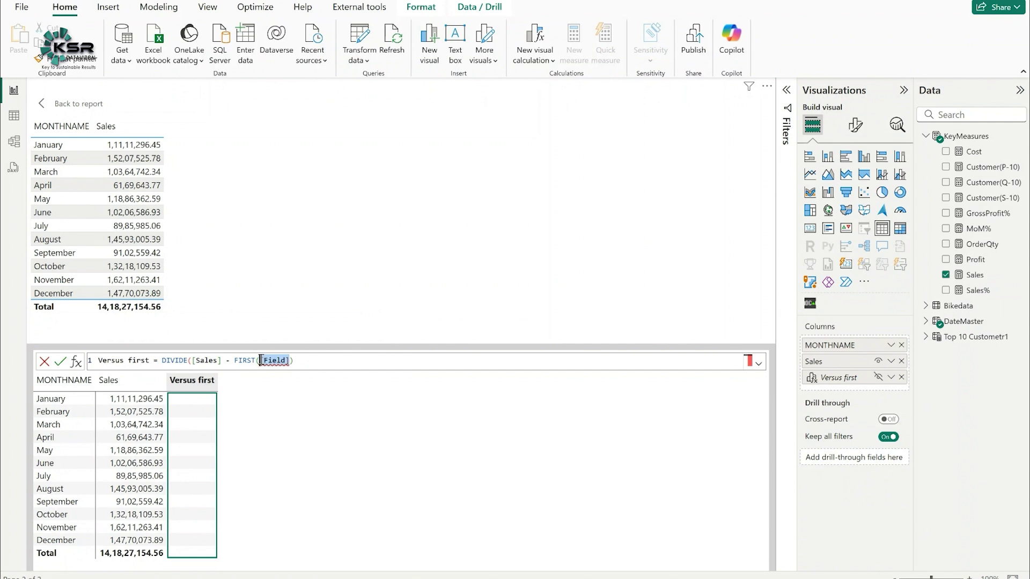
{"action": "type", "text": "sales"}
{"action": "key", "text": "Tab"}
{"action": "type", "text": "),sales"}
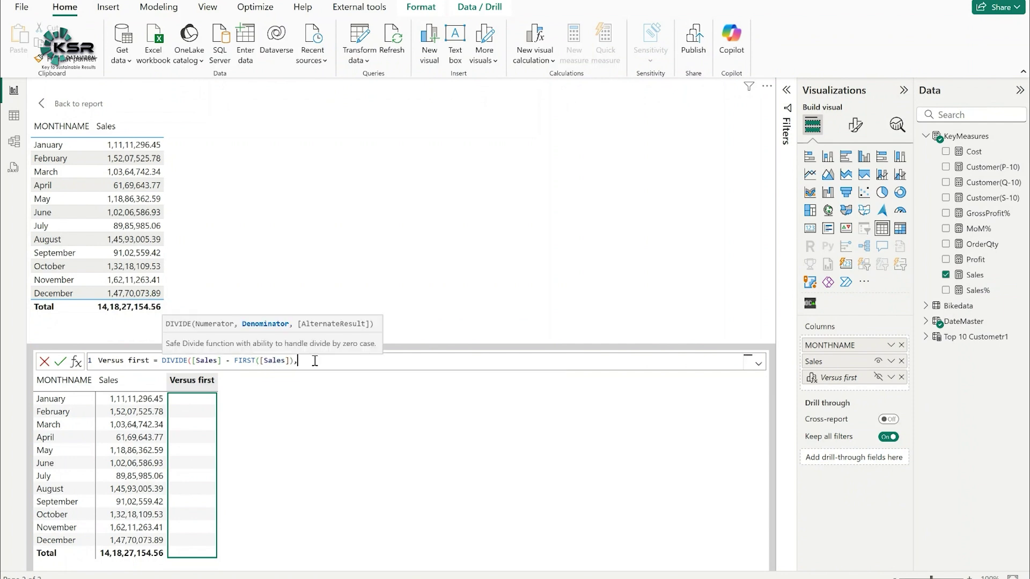
{"action": "left_click", "coordinate": [339, 374]}
{"action": "type", "text": ")"}
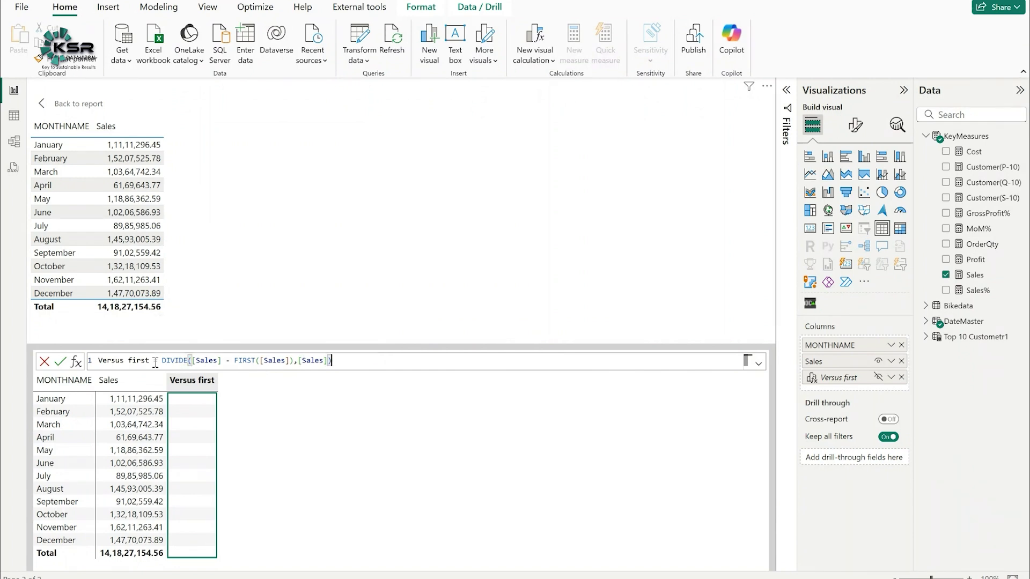
Commit the formula and format Versus first as a decimal number in percentage format (2 decimals)
{"action": "left_click", "coordinate": [60, 363]}
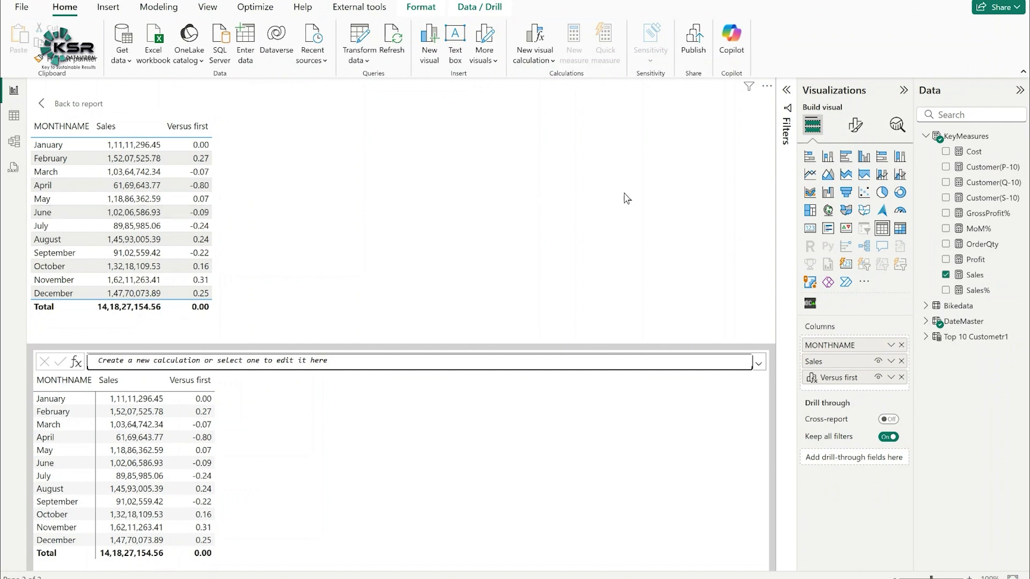
{"action": "left_click", "coordinate": [856, 129]}
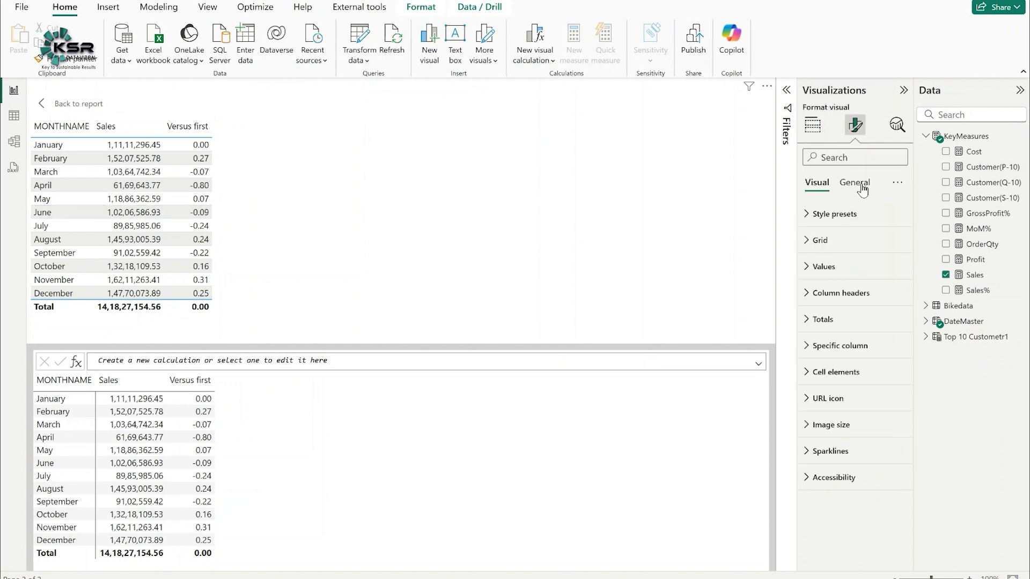
{"action": "left_click", "coordinate": [858, 183]}
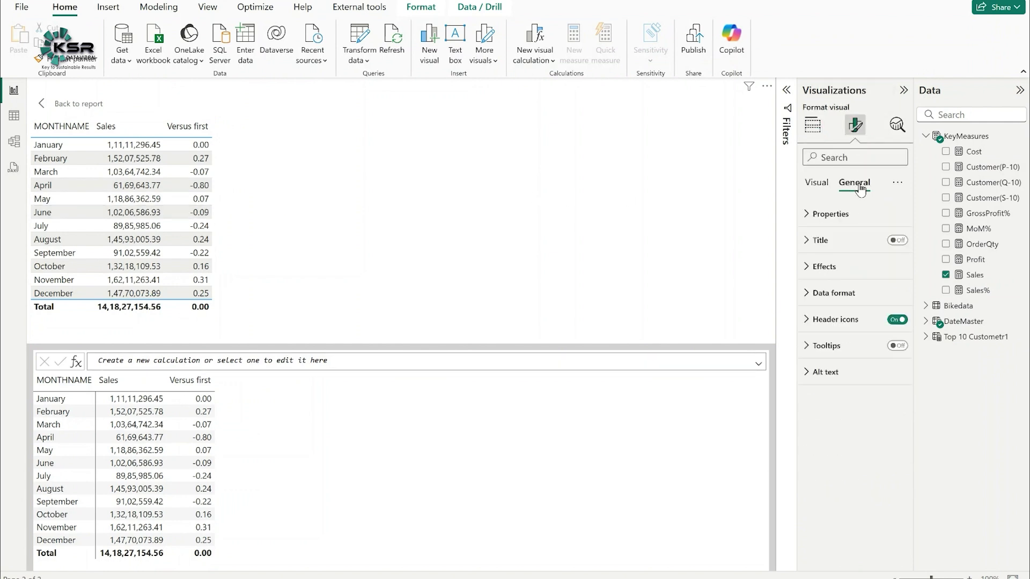
{"action": "left_click", "coordinate": [844, 302]}
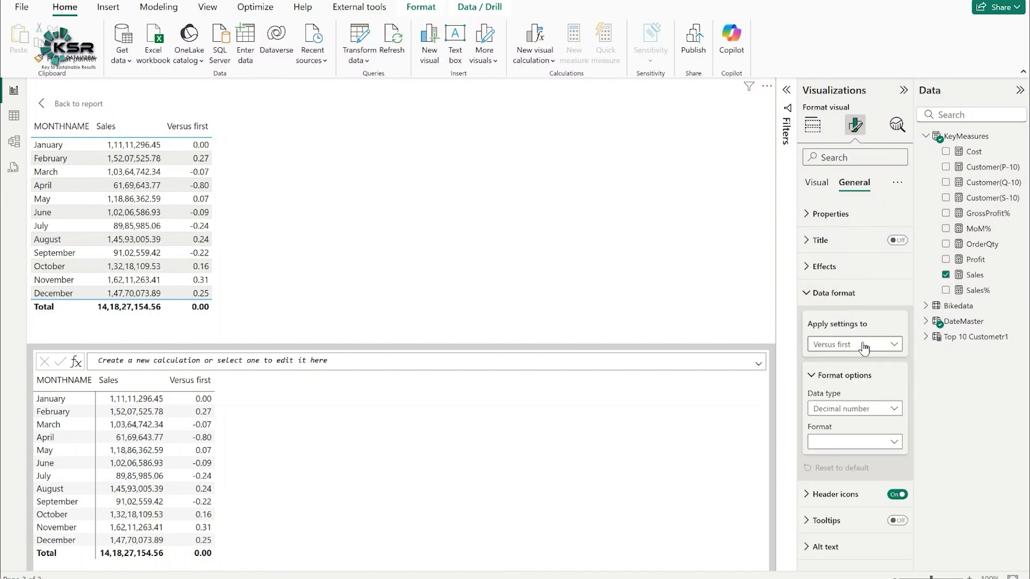
{"action": "left_click", "coordinate": [882, 410]}
{"action": "left_click", "coordinate": [883, 438]}
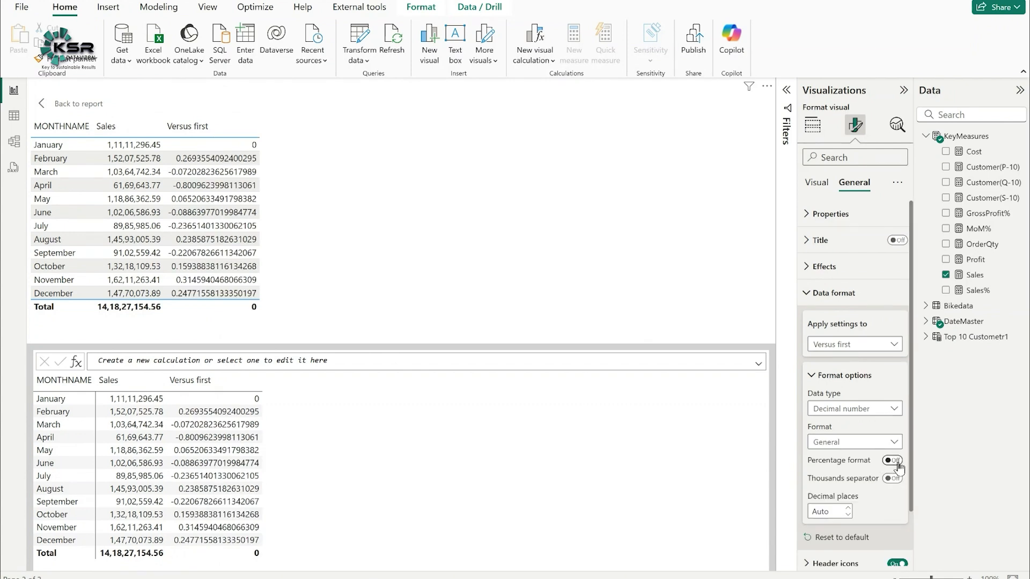
{"action": "left_click", "coordinate": [899, 464]}
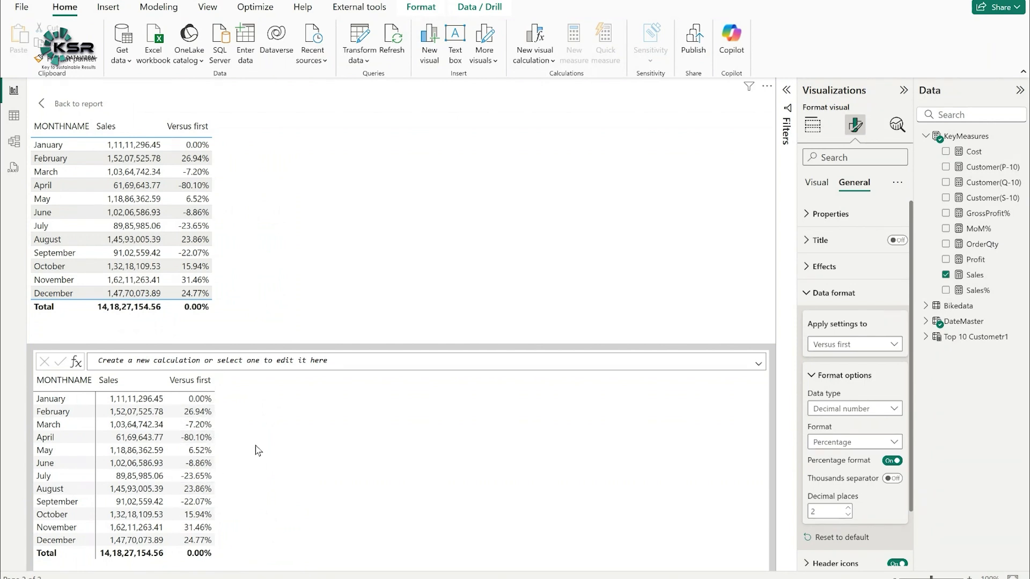
{"action": "left_click", "coordinate": [826, 293]}
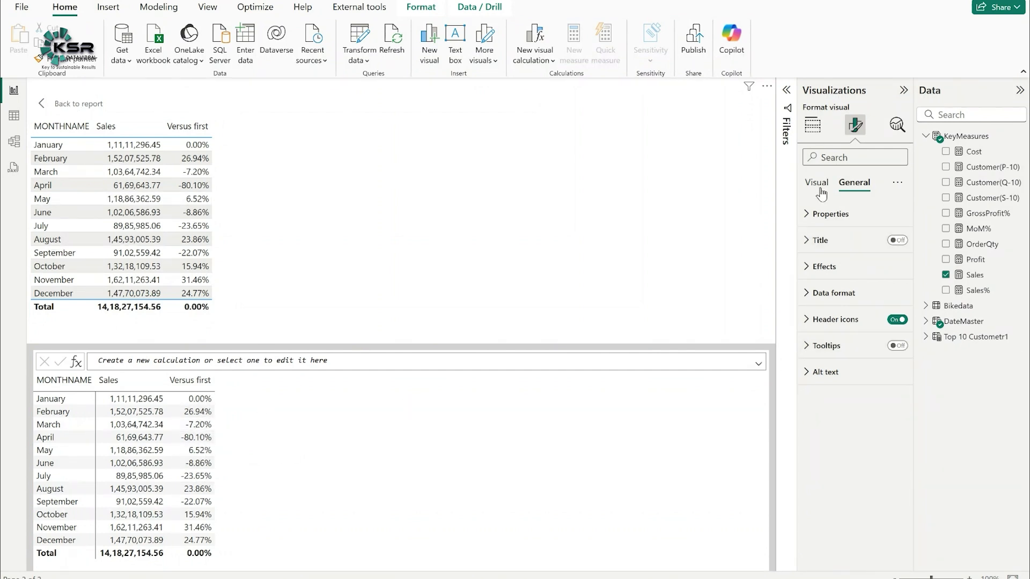
Apply default Icons conditional formatting to Versus first: red diamond, yellow triangle, green circle
{"action": "left_click", "coordinate": [813, 127]}
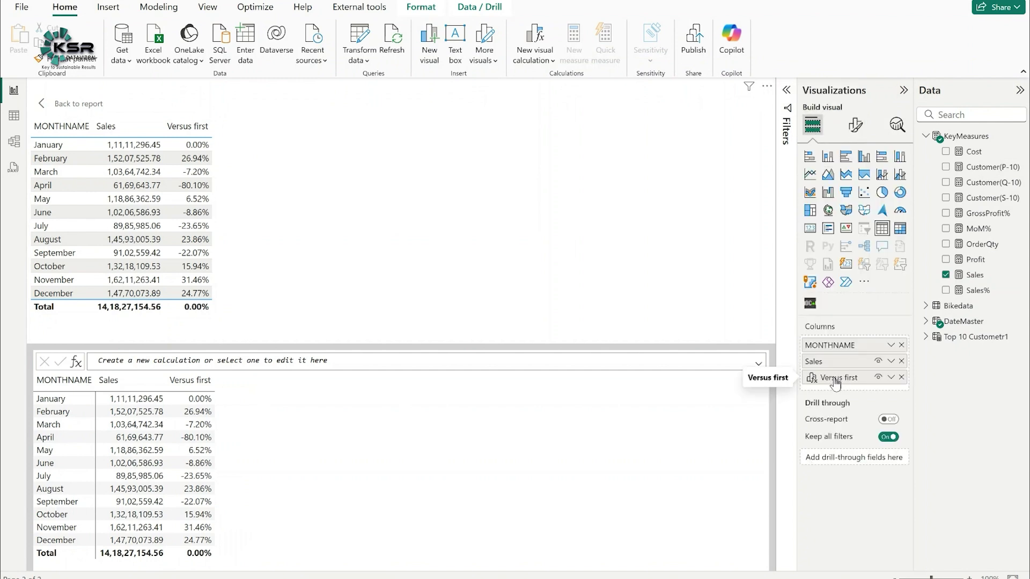
{"action": "right_click", "coordinate": [835, 384]}
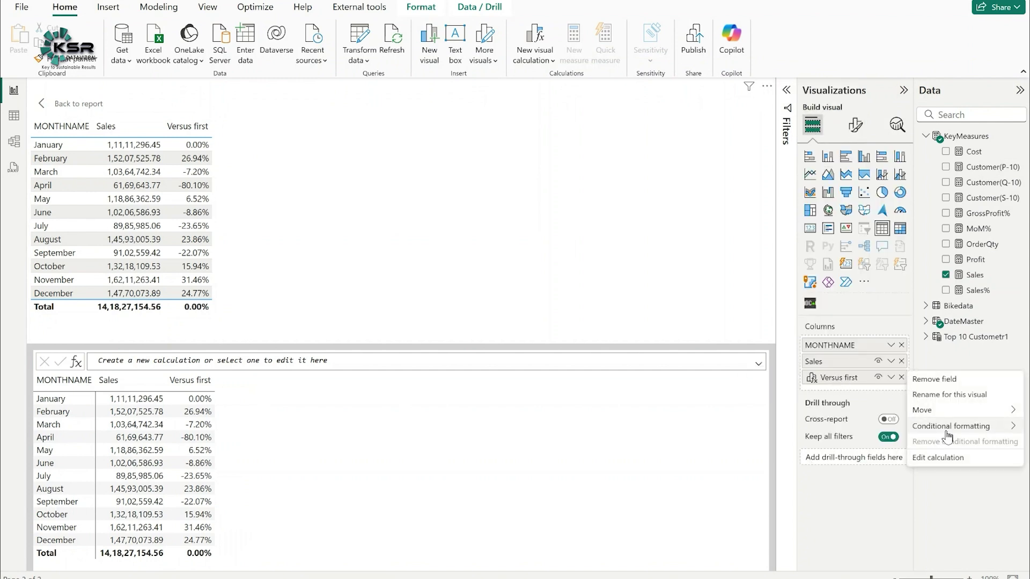
{"action": "mouse_move", "coordinate": [947, 435]}
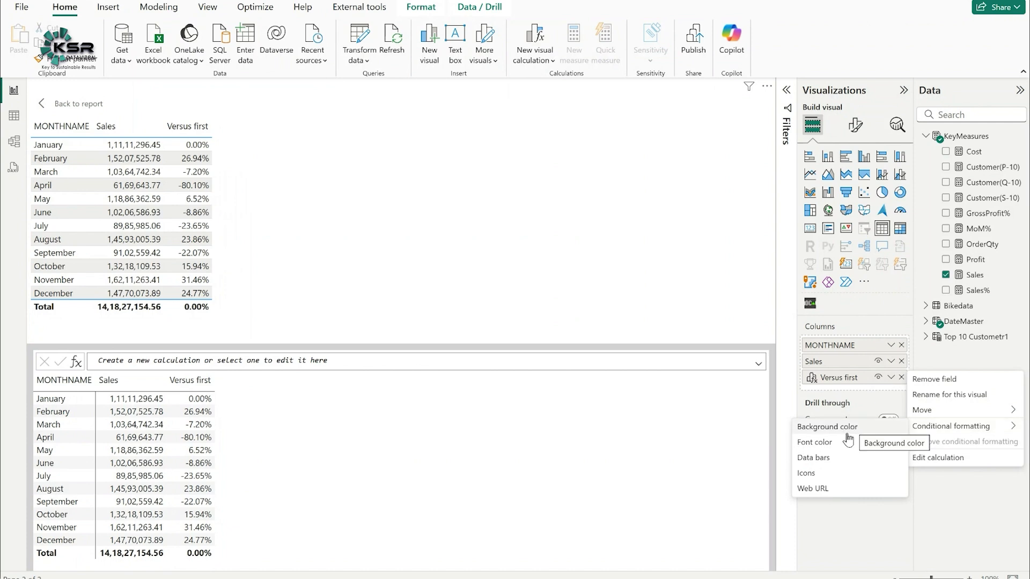
{"action": "left_click", "coordinate": [821, 478]}
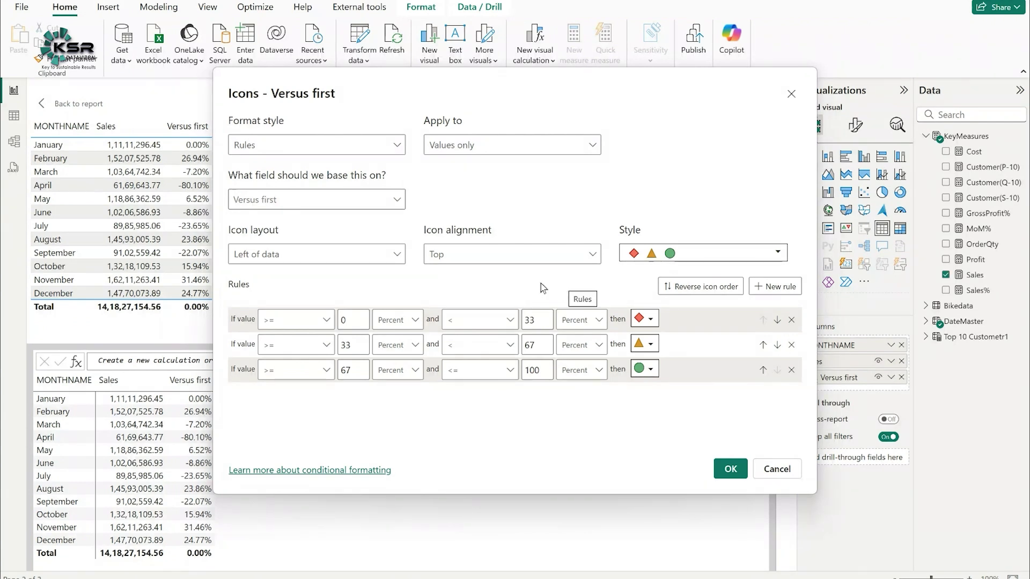
{"action": "left_click", "coordinate": [731, 470]}
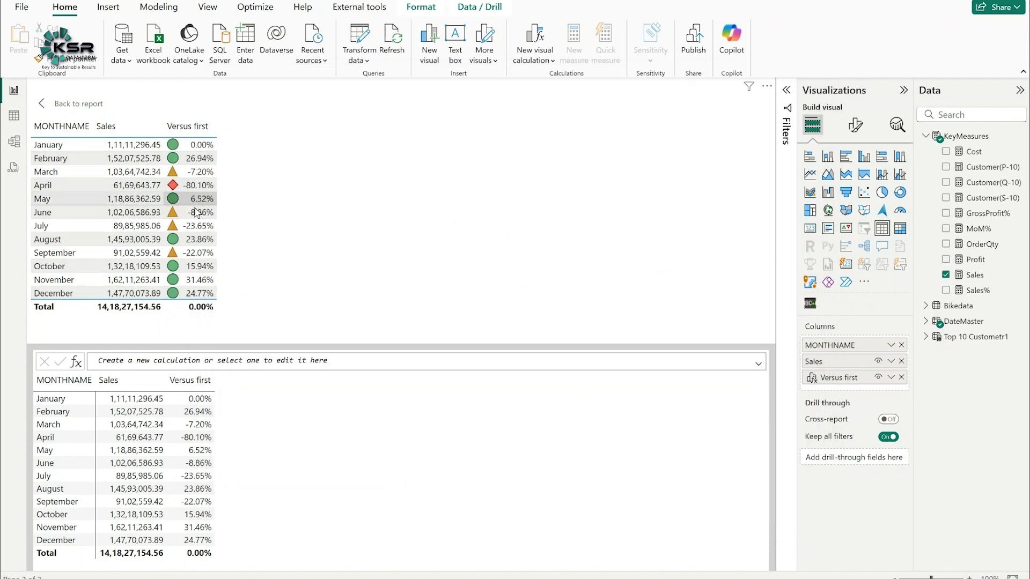
Return to the report canvas and choose Edit calculation on the Versus first column
{"action": "left_click", "coordinate": [79, 104]}
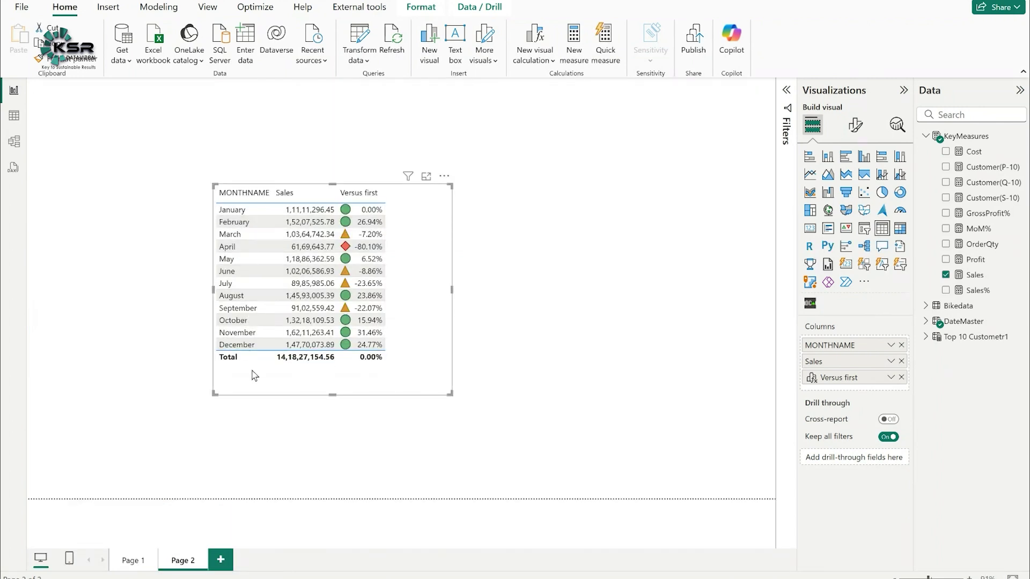
{"action": "right_click", "coordinate": [844, 386]}
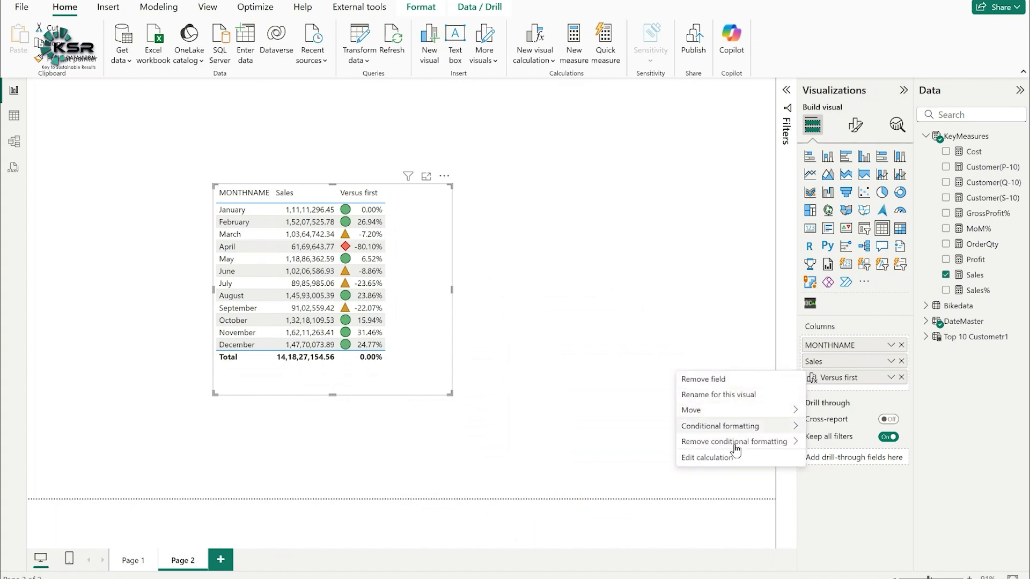
{"action": "left_click", "coordinate": [707, 458]}
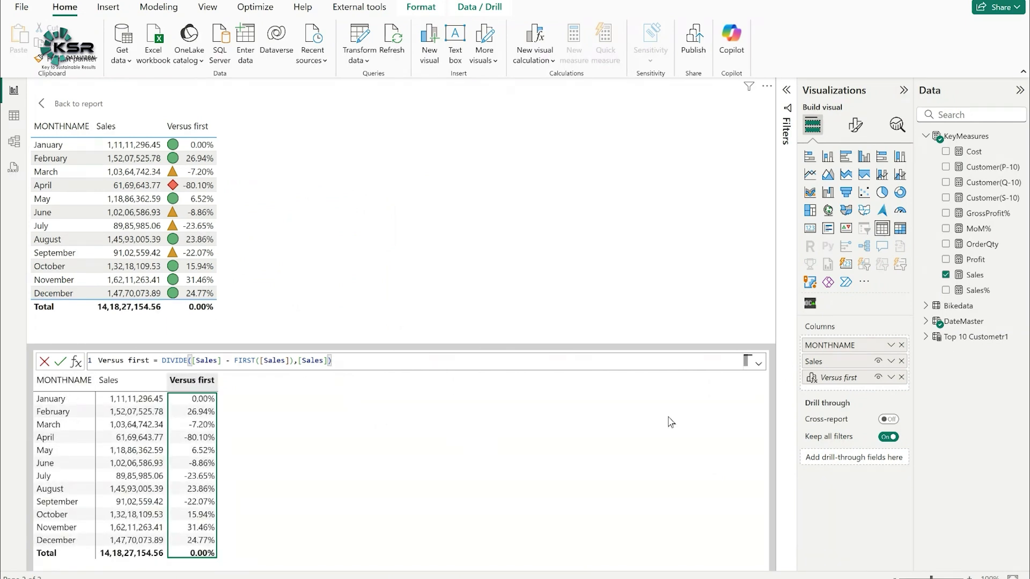
Set a Gradient background colour on MONTHNAME based on the Versus first field
{"action": "right_click", "coordinate": [839, 349]}
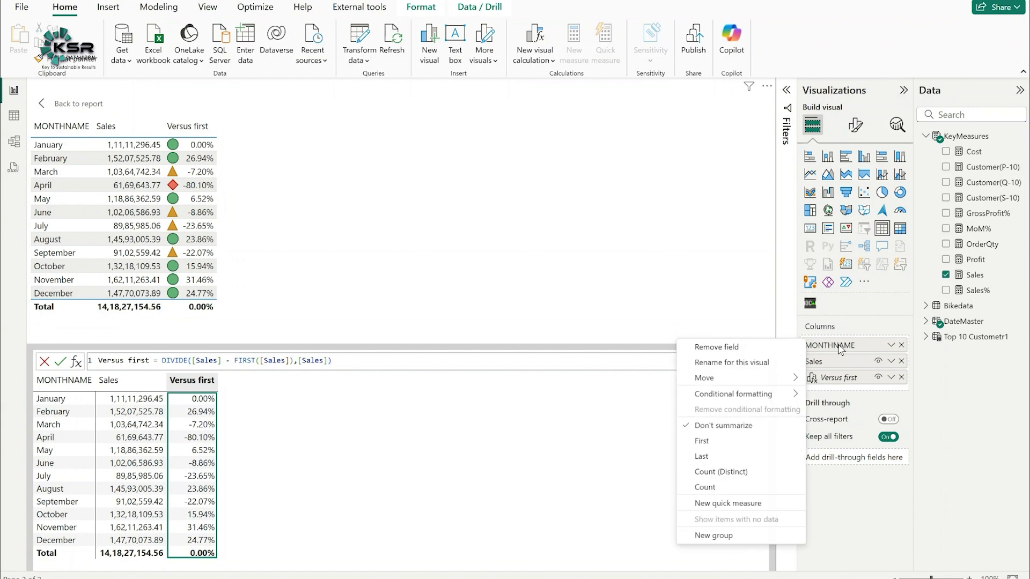
{"action": "mouse_move", "coordinate": [754, 398]}
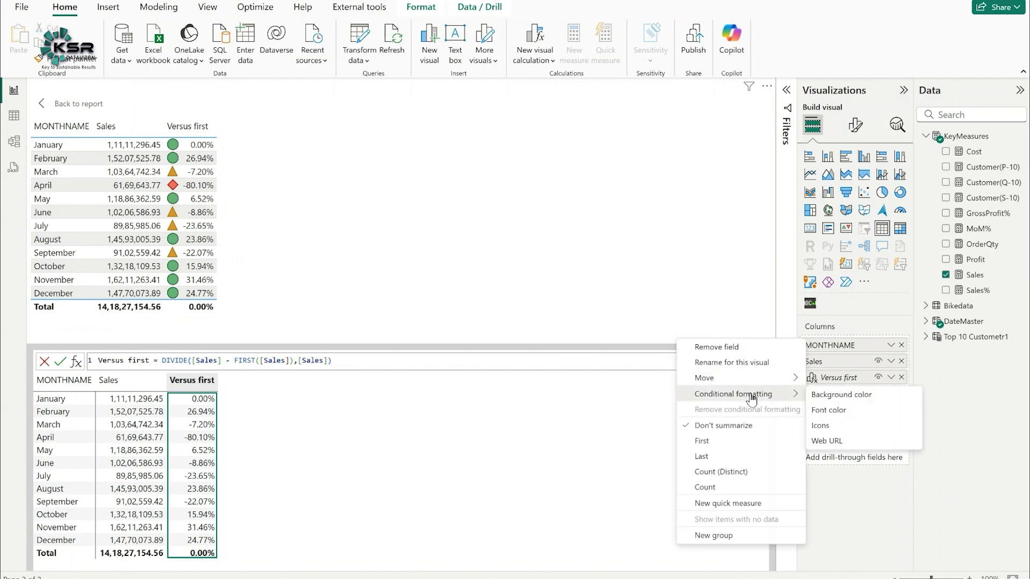
{"action": "left_click", "coordinate": [839, 395]}
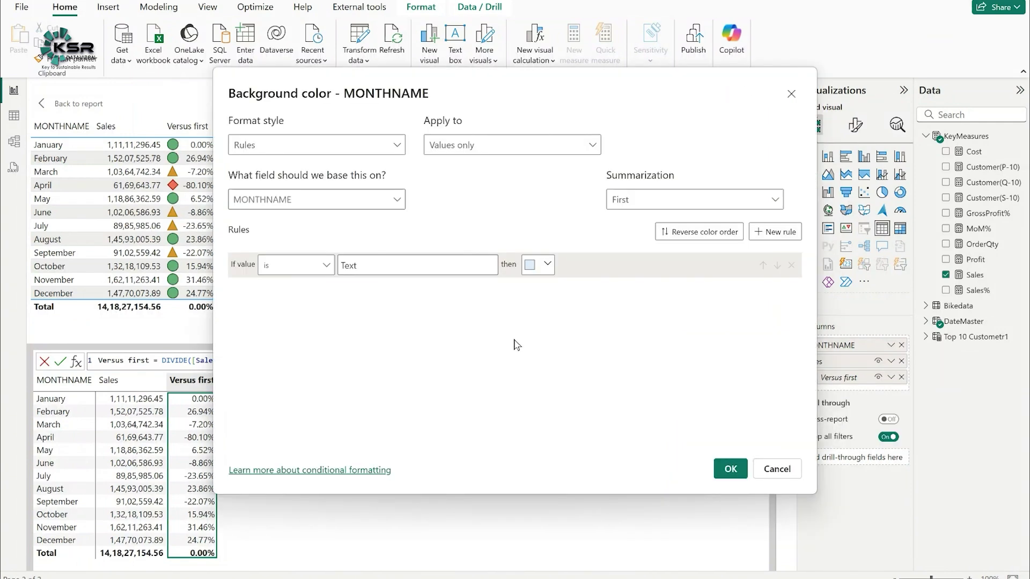
{"action": "left_click_drag", "start_coordinate": [429, 96], "coordinate": [584, 86]}
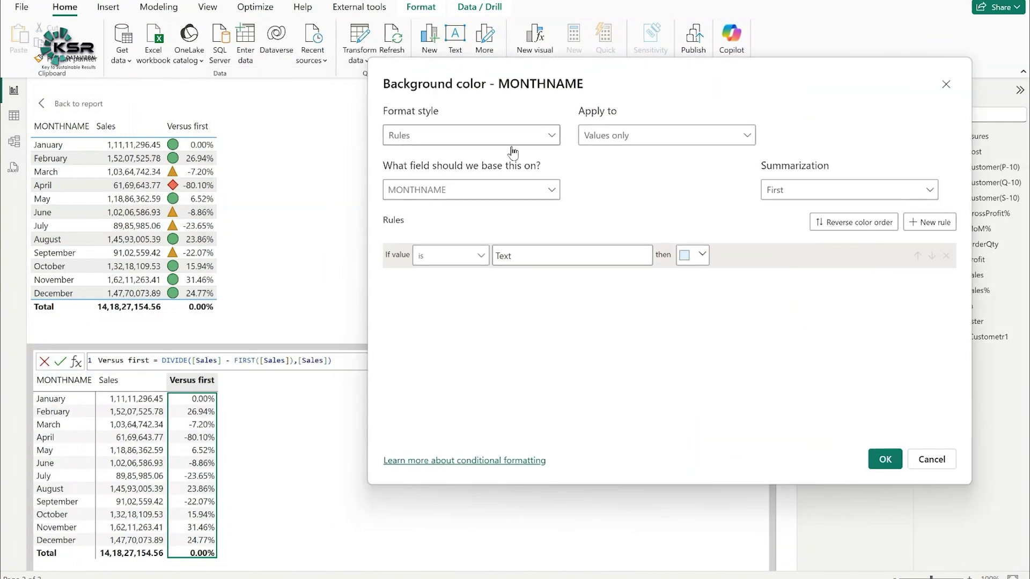
{"action": "left_click", "coordinate": [557, 137]}
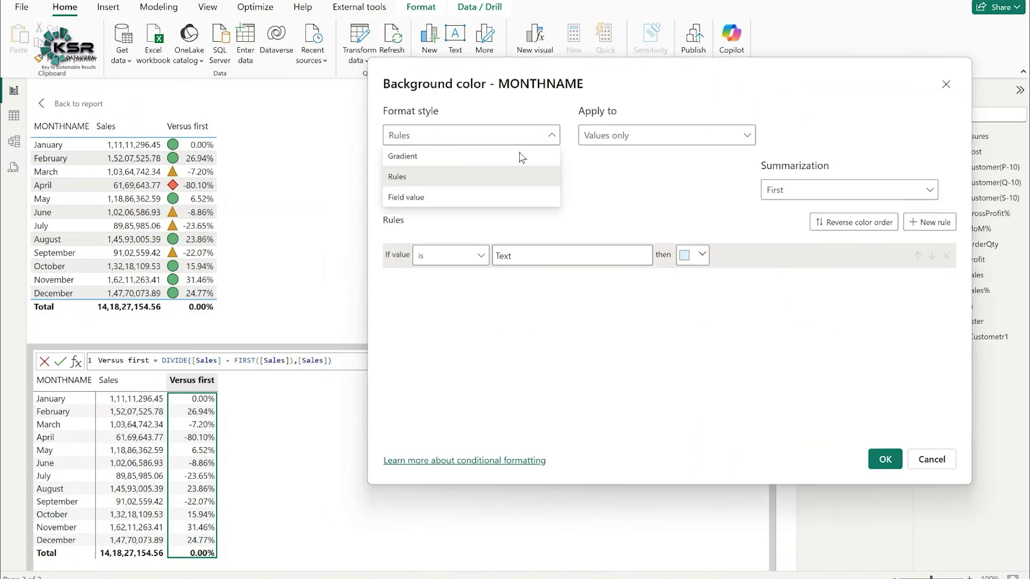
{"action": "left_click", "coordinate": [462, 156]}
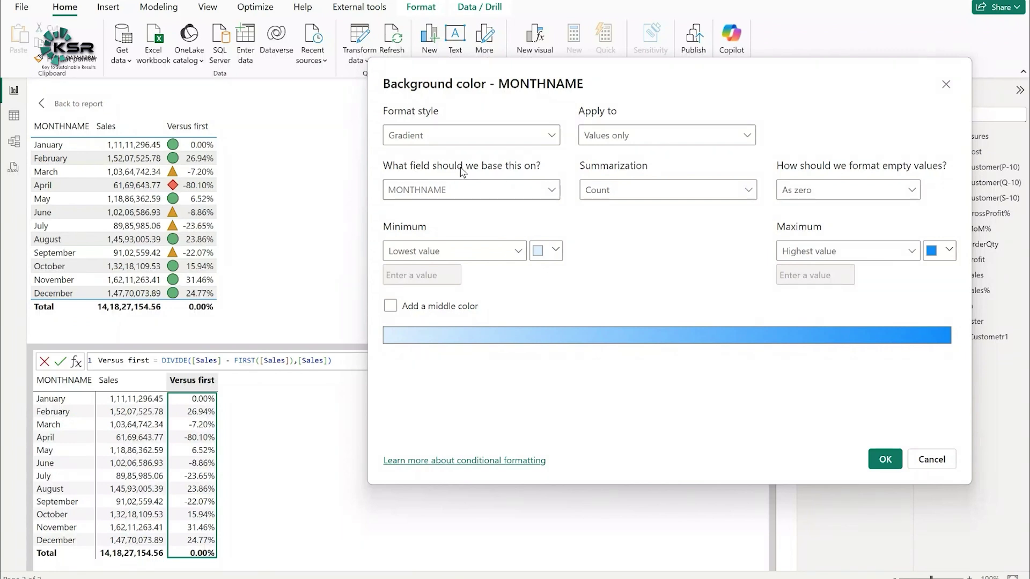
{"action": "left_click", "coordinate": [558, 192]}
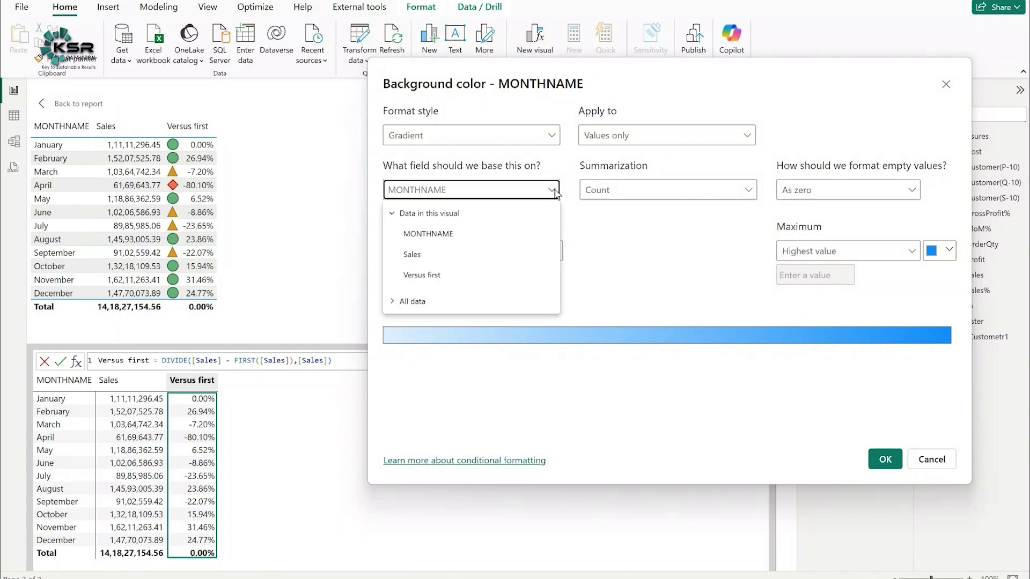
{"action": "left_click", "coordinate": [428, 277]}
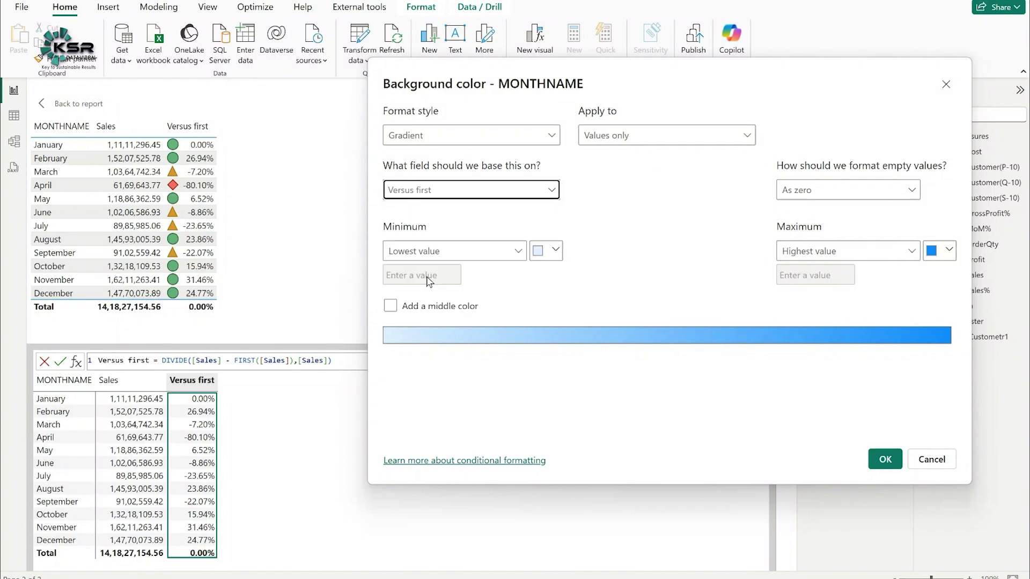
Make the gradient minimum dark red and the maximum green, and apply it
{"action": "left_click", "coordinate": [514, 257]}
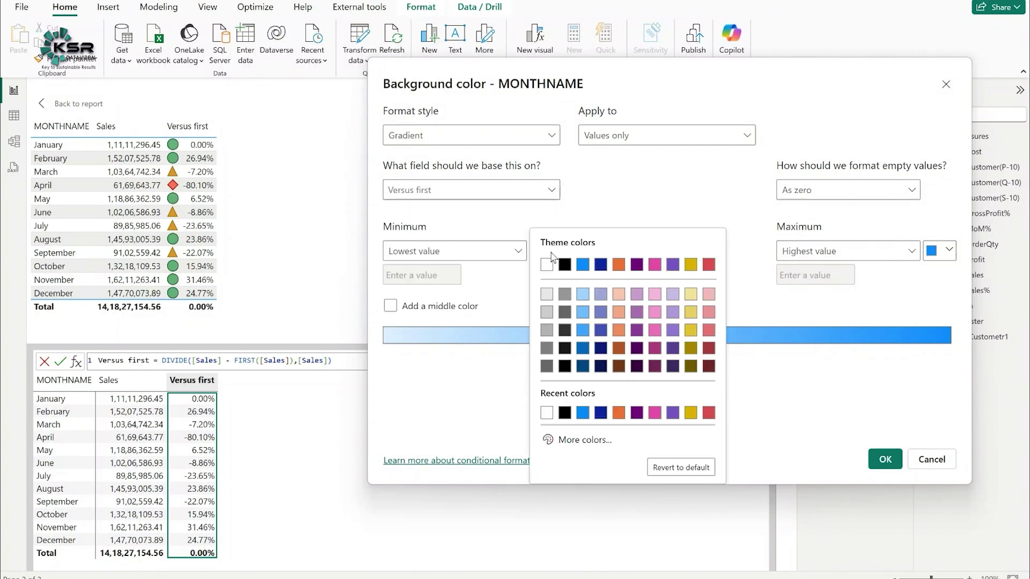
{"action": "left_click", "coordinate": [709, 349]}
{"action": "left_click", "coordinate": [939, 251]}
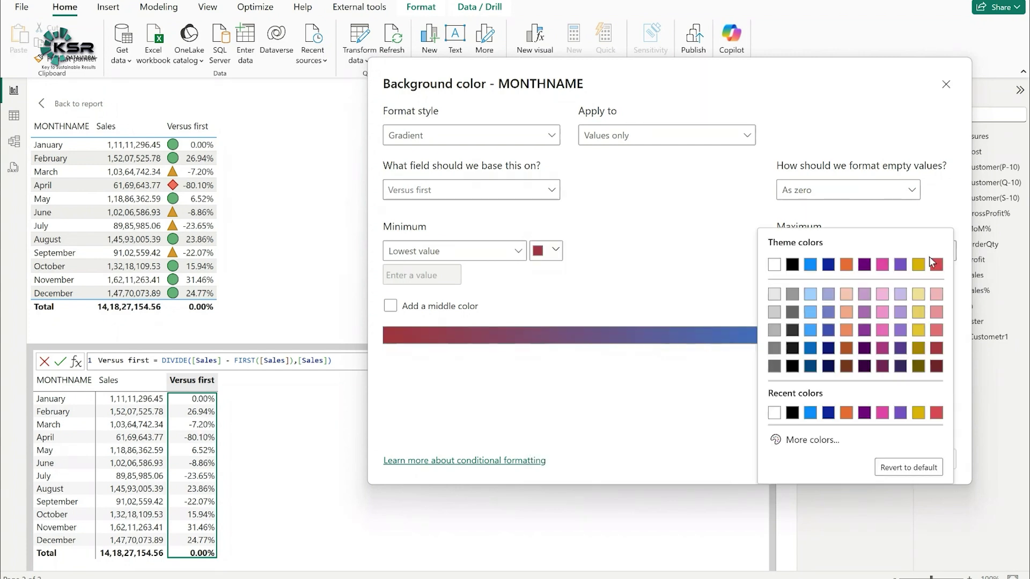
{"action": "left_click", "coordinate": [807, 439]}
{"action": "left_click", "coordinate": [839, 401]}
{"action": "left_click_drag", "start_coordinate": [876, 308], "coordinate": [918, 264]}
{"action": "left_click", "coordinate": [886, 463]}
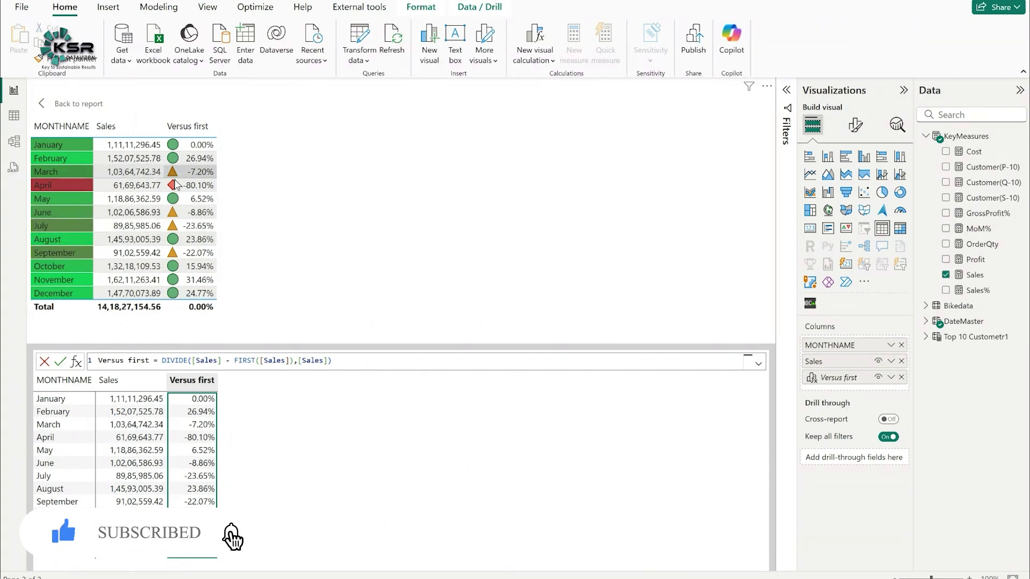
Go back to the report page and shrink the monthly Sales table visual
{"action": "left_click", "coordinate": [67, 110]}
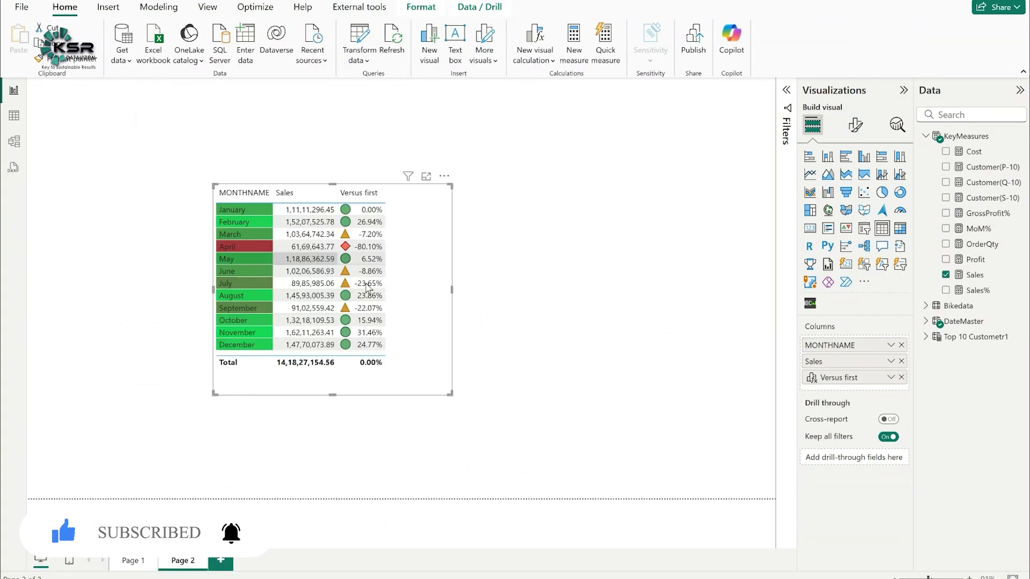
{"action": "left_click_drag", "start_coordinate": [451, 395], "coordinate": [416, 369]}
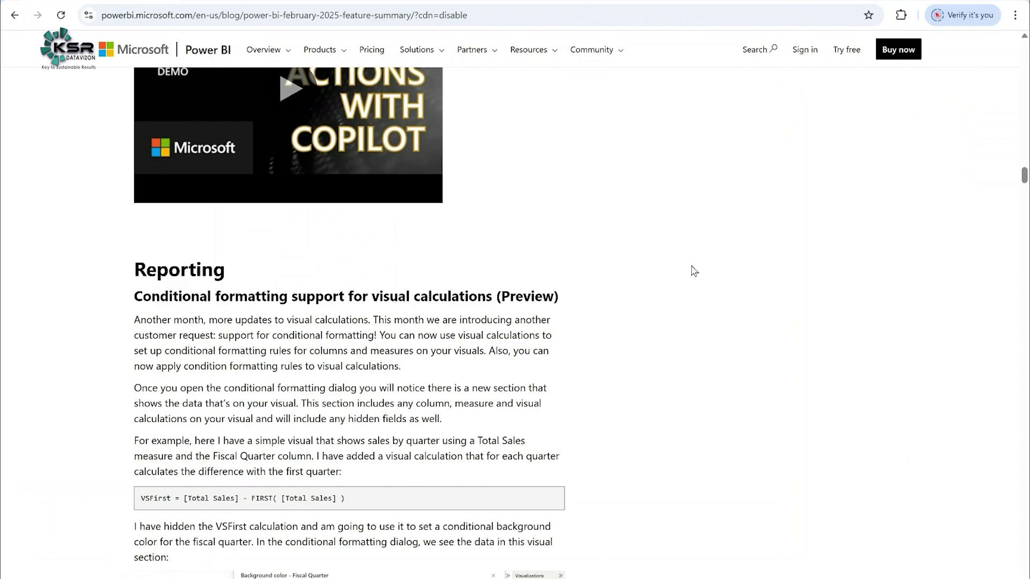
Read the February 2025 blog post past the formatting, modeling and visuals sections, then open the visual calculations article
{"action": "scroll", "coordinate": [665, 288], "scroll_direction": "down", "scroll_amount": 2}
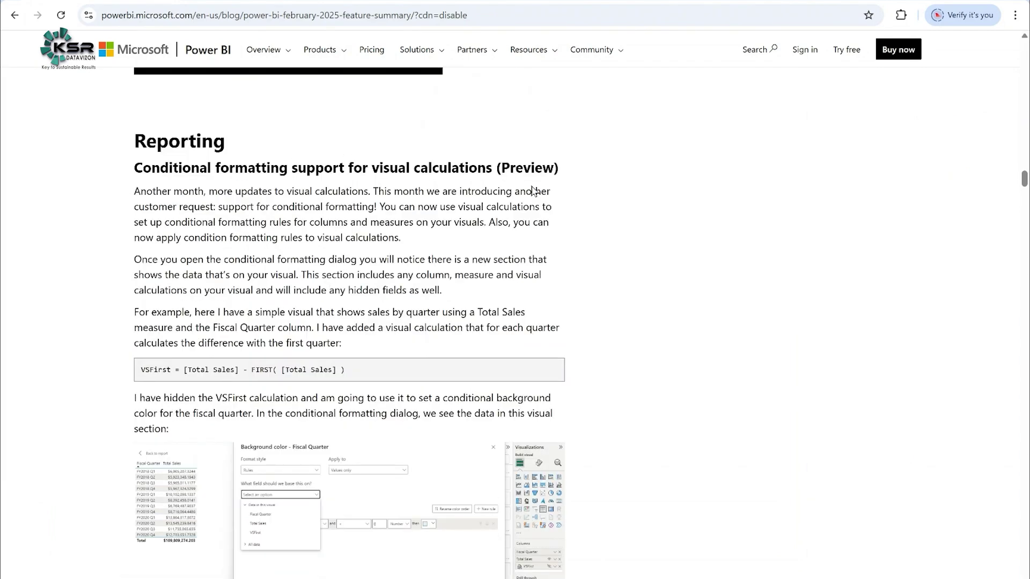
{"action": "scroll", "coordinate": [583, 218], "scroll_direction": "down", "scroll_amount": 15}
{"action": "scroll", "coordinate": [585, 217], "scroll_direction": "down", "scroll_amount": 7}
{"action": "scroll", "coordinate": [590, 214], "scroll_direction": "up", "scroll_amount": 5}
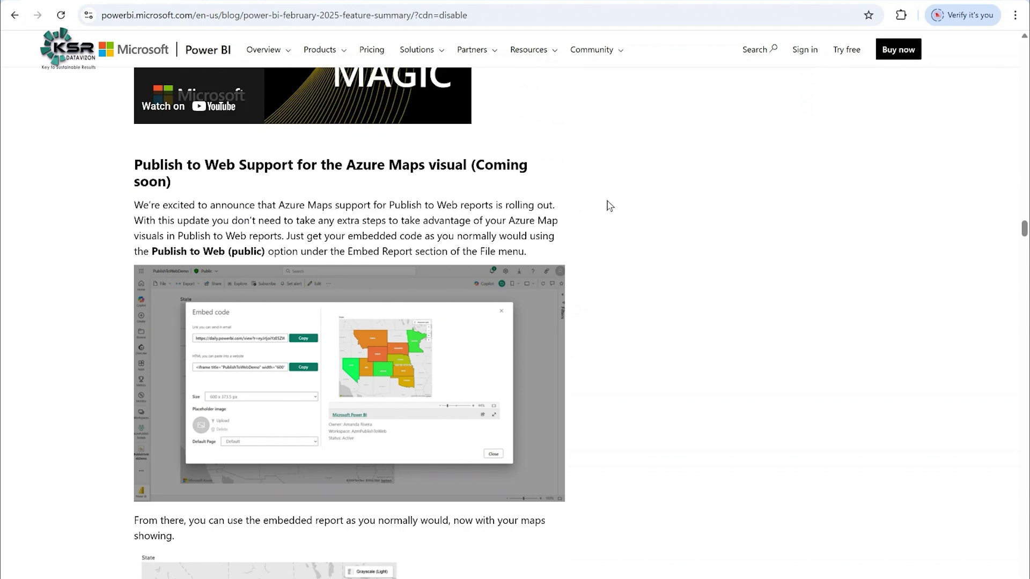
{"action": "scroll", "coordinate": [610, 206], "scroll_direction": "down", "scroll_amount": 18}
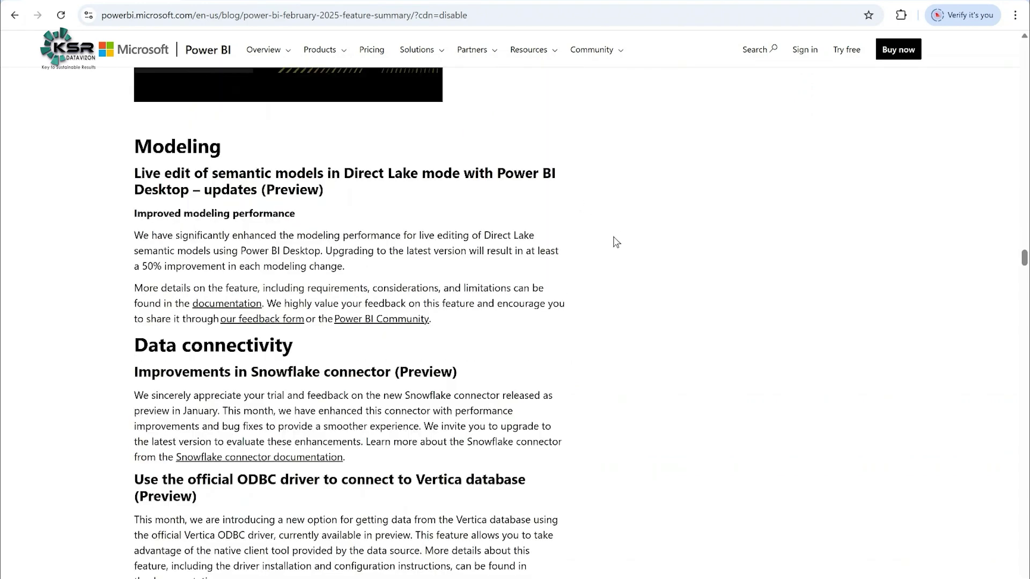
{"action": "scroll", "coordinate": [617, 246], "scroll_direction": "down", "scroll_amount": 4}
{"action": "scroll", "coordinate": [617, 247], "scroll_direction": "down", "scroll_amount": 9}
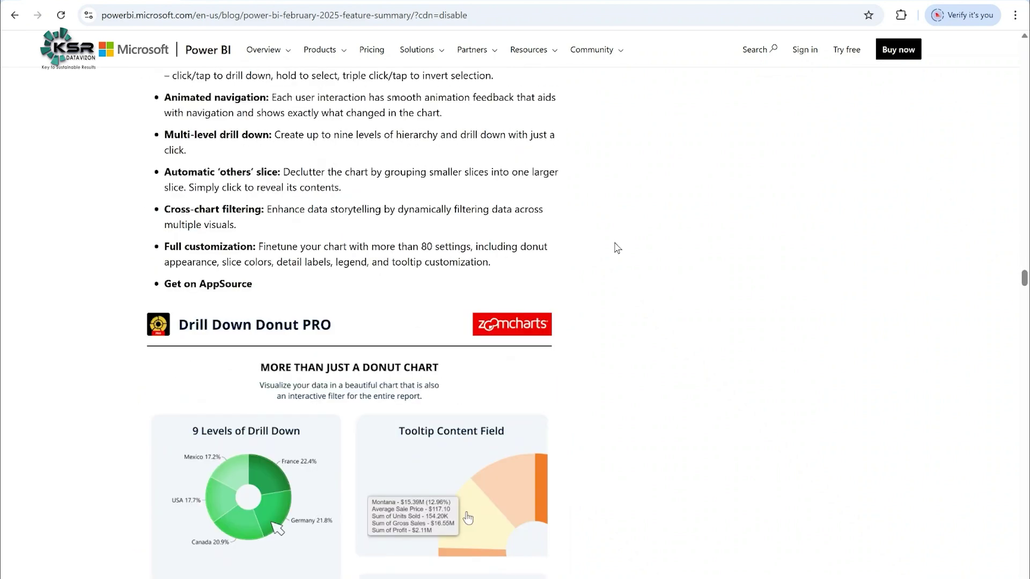
{"action": "scroll", "coordinate": [617, 247], "scroll_direction": "down", "scroll_amount": 1}
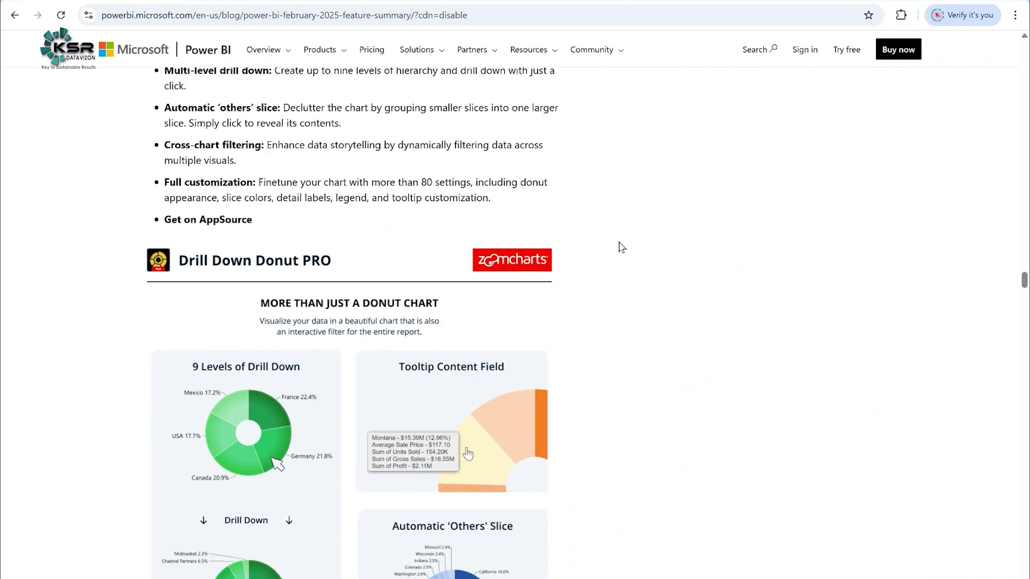
{"action": "scroll", "coordinate": [621, 248], "scroll_direction": "down", "scroll_amount": 3}
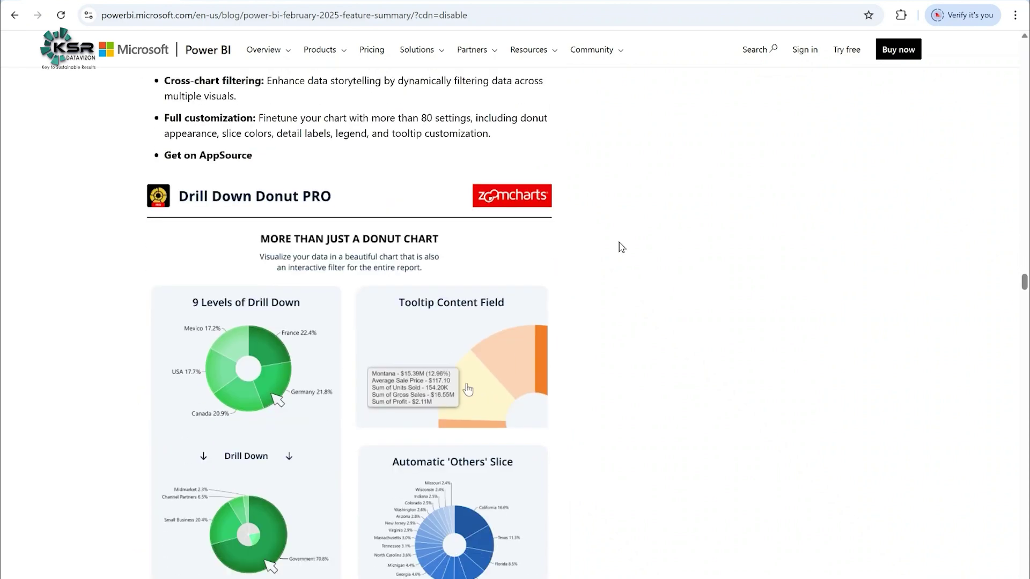
{"action": "scroll", "coordinate": [621, 247], "scroll_direction": "down", "scroll_amount": 15}
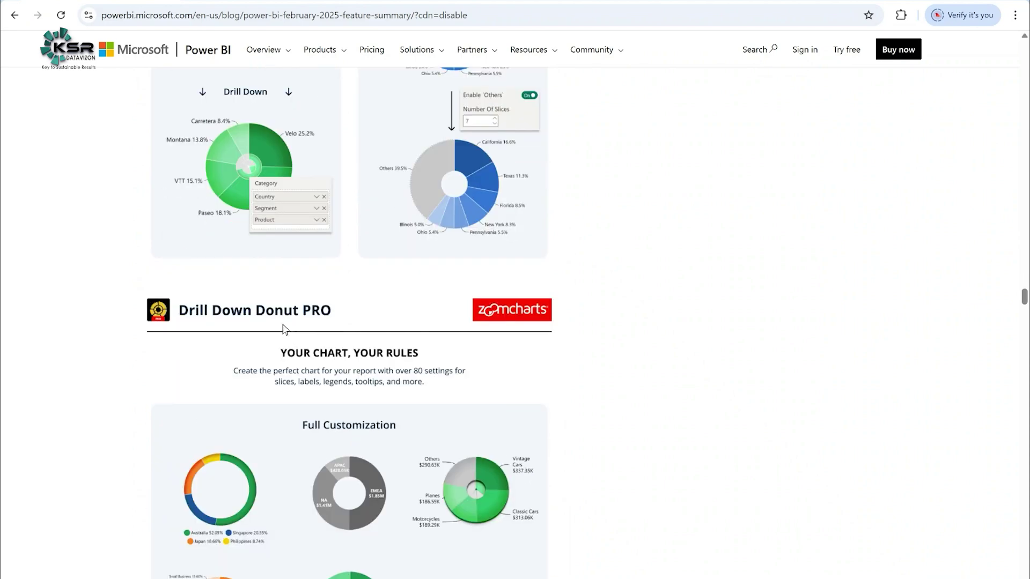
{"action": "scroll", "coordinate": [479, 363], "scroll_direction": "down", "scroll_amount": 8}
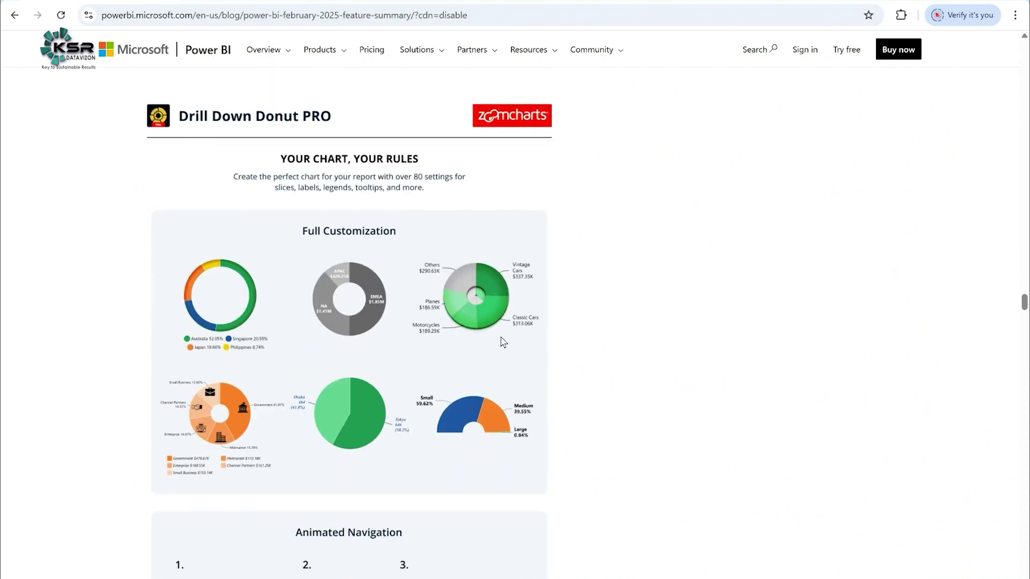
{"action": "scroll", "coordinate": [501, 340], "scroll_direction": "down", "scroll_amount": 15}
{"action": "scroll", "coordinate": [504, 341], "scroll_direction": "down", "scroll_amount": 4}
{"action": "scroll", "coordinate": [443, 269], "scroll_direction": "down", "scroll_amount": 7}
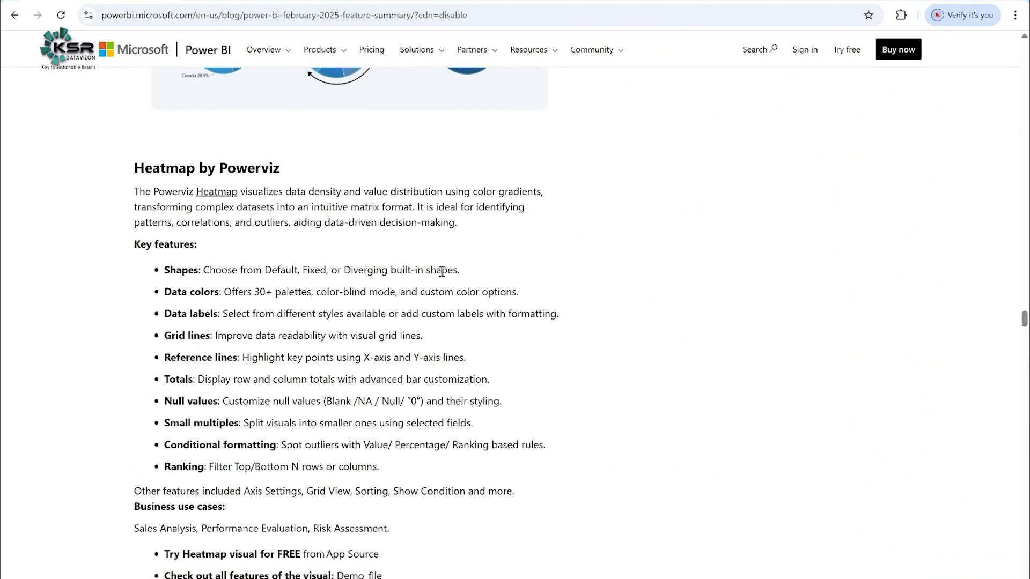
{"action": "scroll", "coordinate": [443, 277], "scroll_direction": "down", "scroll_amount": 15}
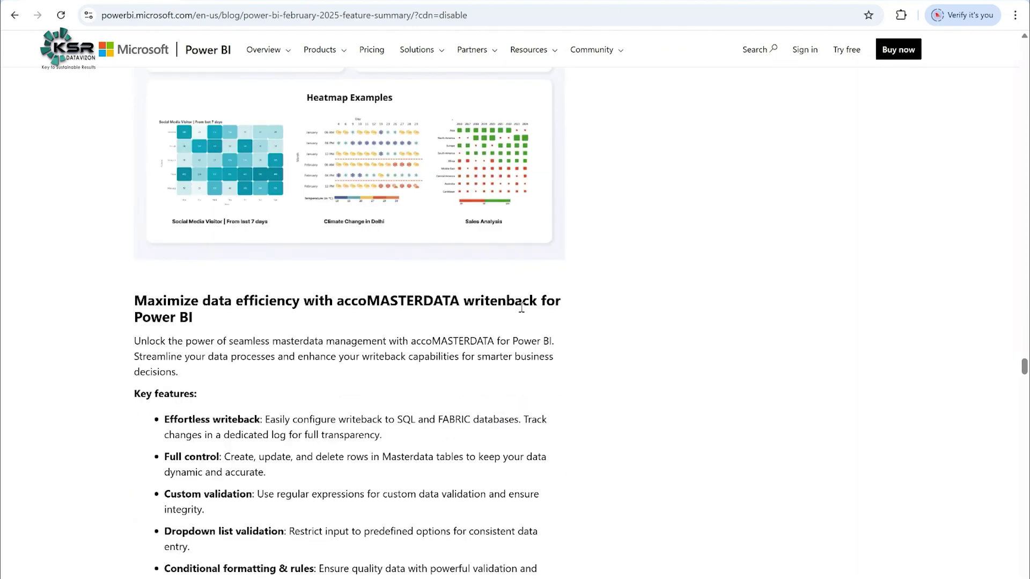
{"action": "scroll", "coordinate": [580, 313], "scroll_direction": "down", "scroll_amount": 16}
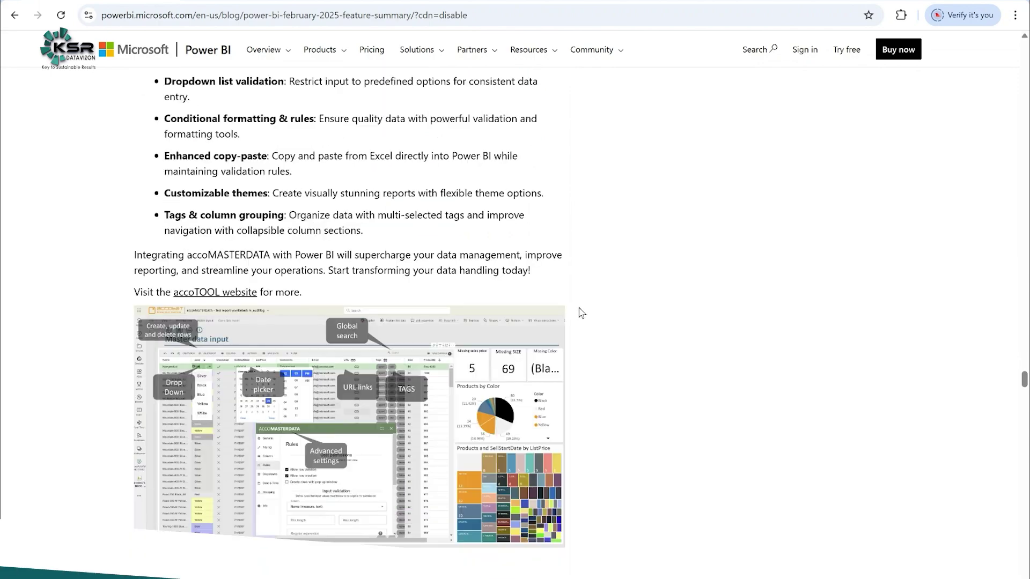
{"action": "scroll", "coordinate": [742, 354], "scroll_direction": "down", "scroll_amount": 5}
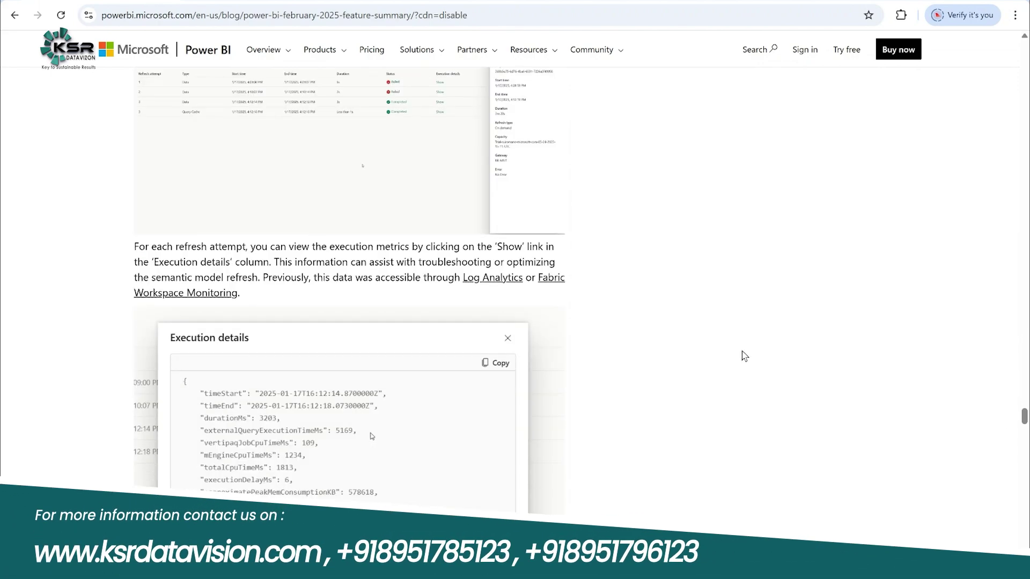
{"action": "left_click", "coordinate": [1020, 174]}
Skim the visual calculations article from the top, then present the 'Power BI February 2025 Updates' slide
{"action": "key", "text": "Home"}
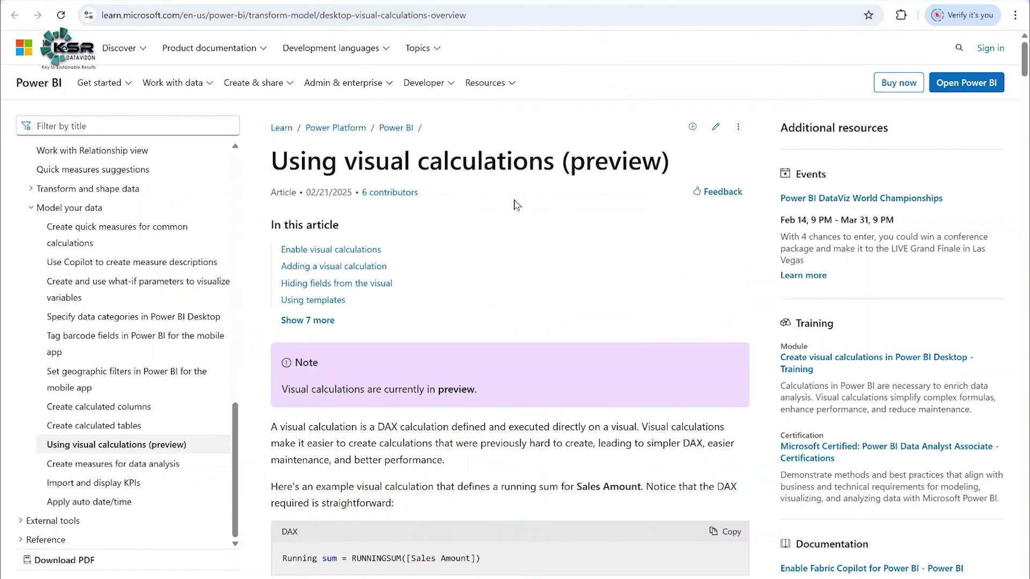
{"action": "scroll", "coordinate": [513, 205], "scroll_direction": "down", "scroll_amount": 6}
{"action": "scroll", "coordinate": [514, 205], "scroll_direction": "down", "scroll_amount": 6}
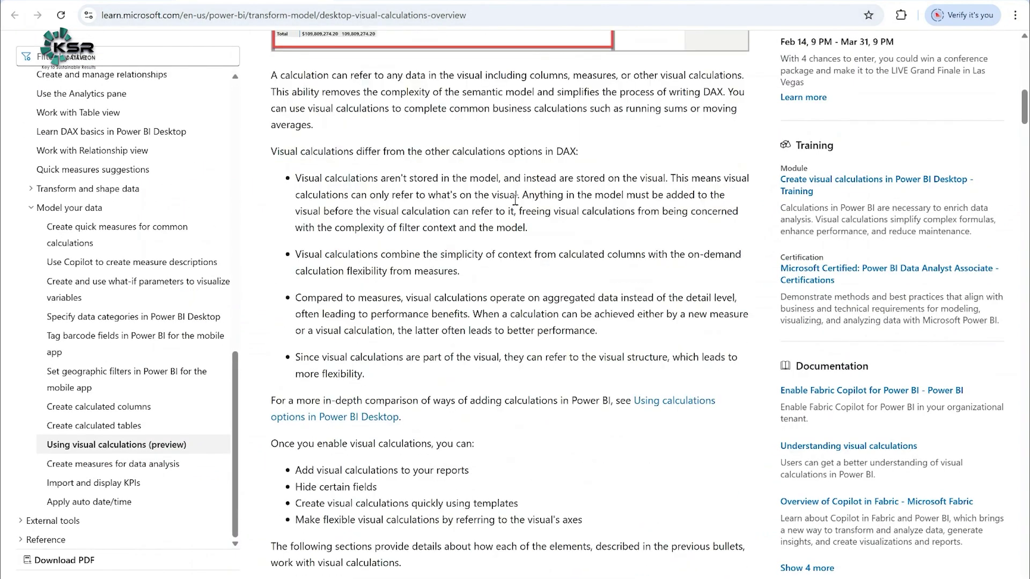
{"action": "scroll", "coordinate": [515, 200], "scroll_direction": "up", "scroll_amount": 13}
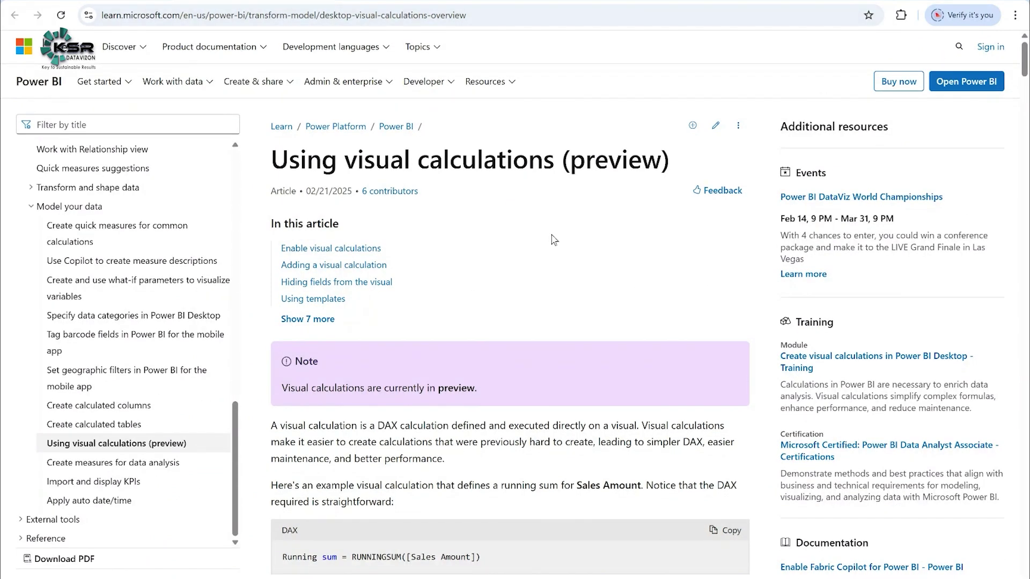
{"action": "scroll", "coordinate": [554, 240], "scroll_direction": "down", "scroll_amount": 13}
{"action": "scroll", "coordinate": [554, 239], "scroll_direction": "down", "scroll_amount": 12}
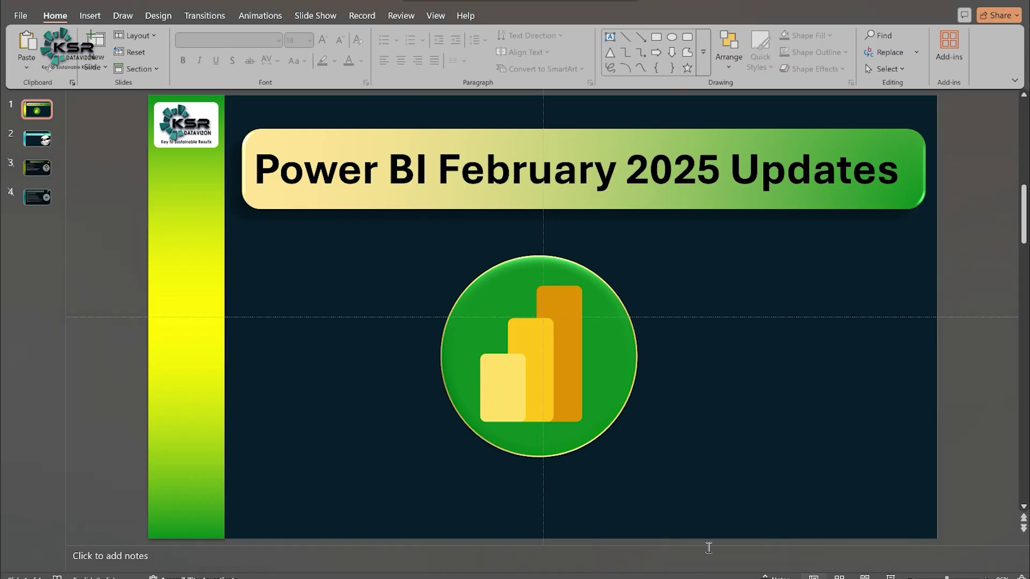
{"action": "key", "text": "F5"}
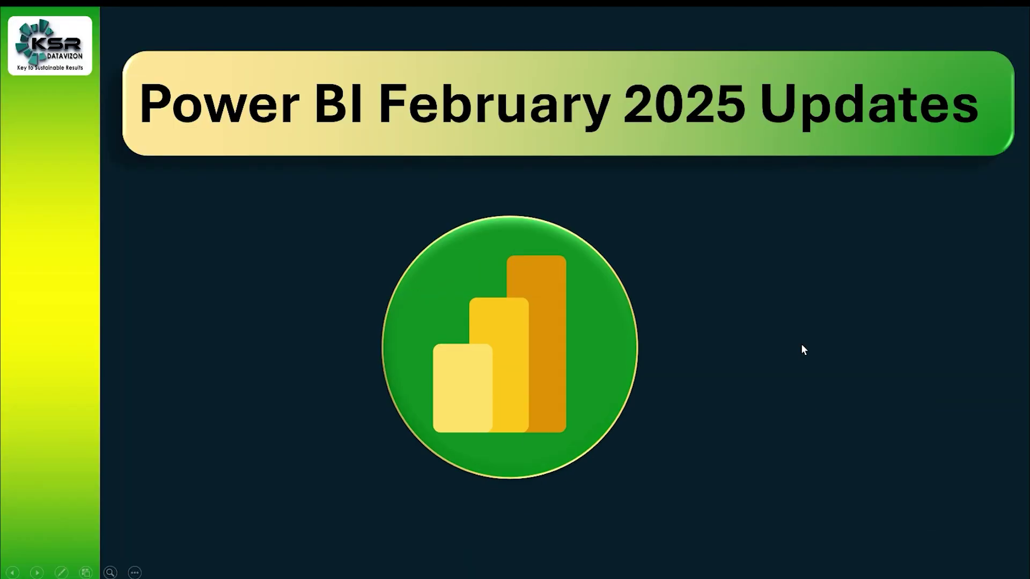